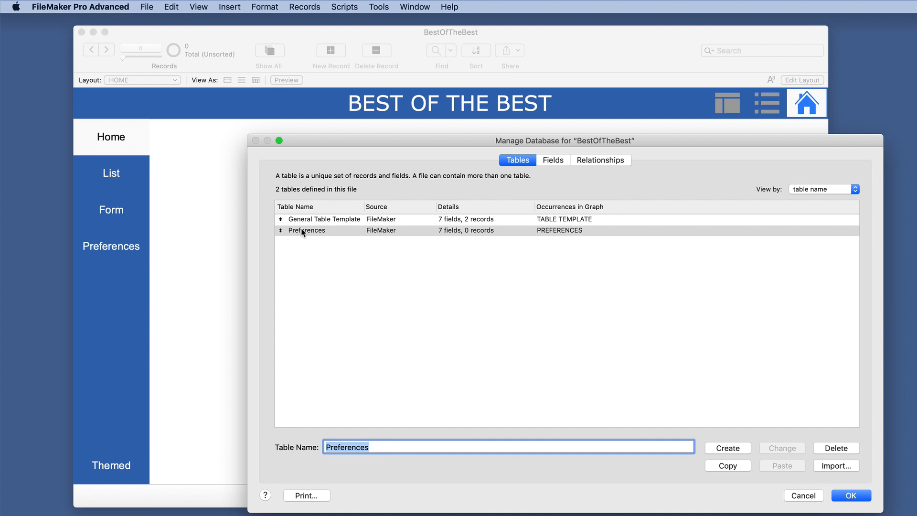
# Step: Open the General Table Template table's fields and review the type, options and comment of each one
pyautogui.click(317, 219)
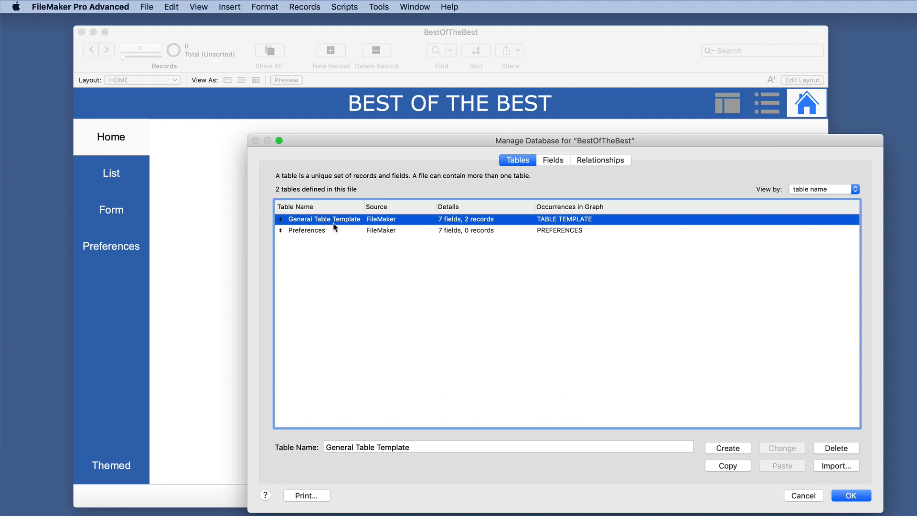
pyautogui.doubleClick(336, 221)
pyautogui.click(298, 207)
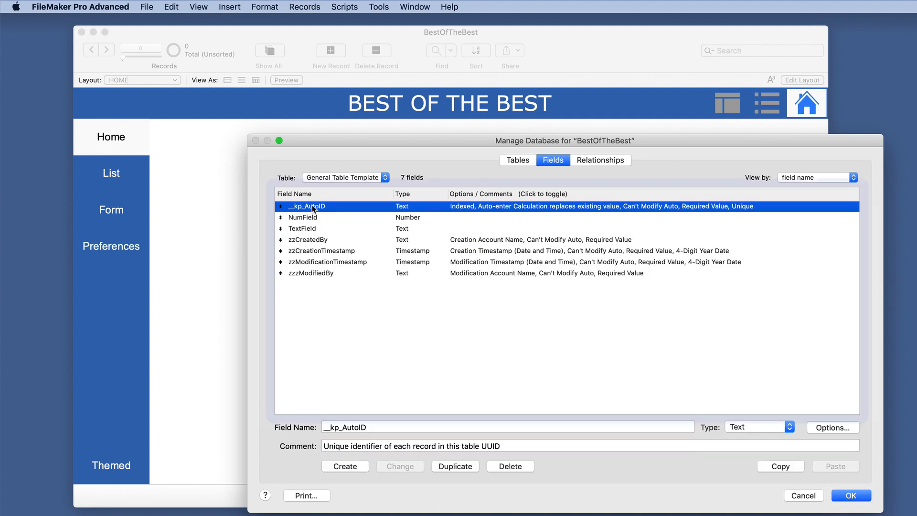
pyautogui.click(308, 241)
pyautogui.click(307, 252)
pyautogui.click(307, 262)
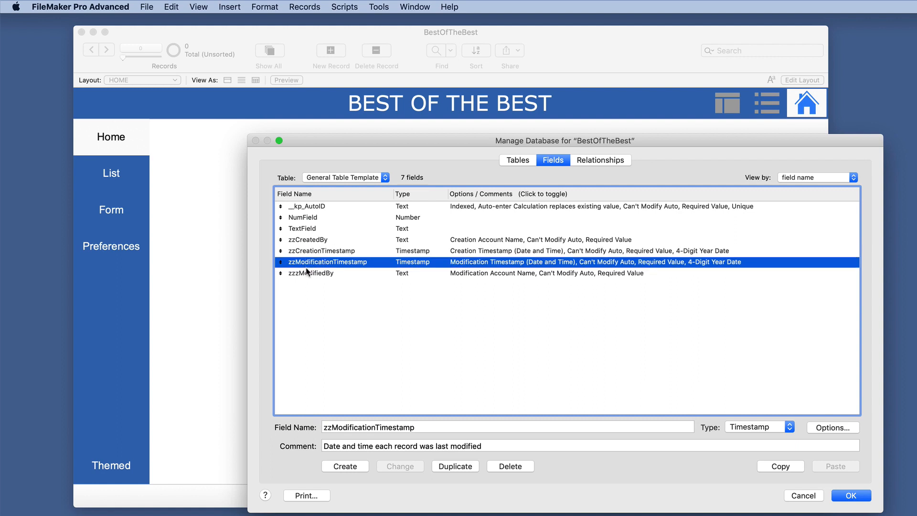
pyautogui.click(306, 273)
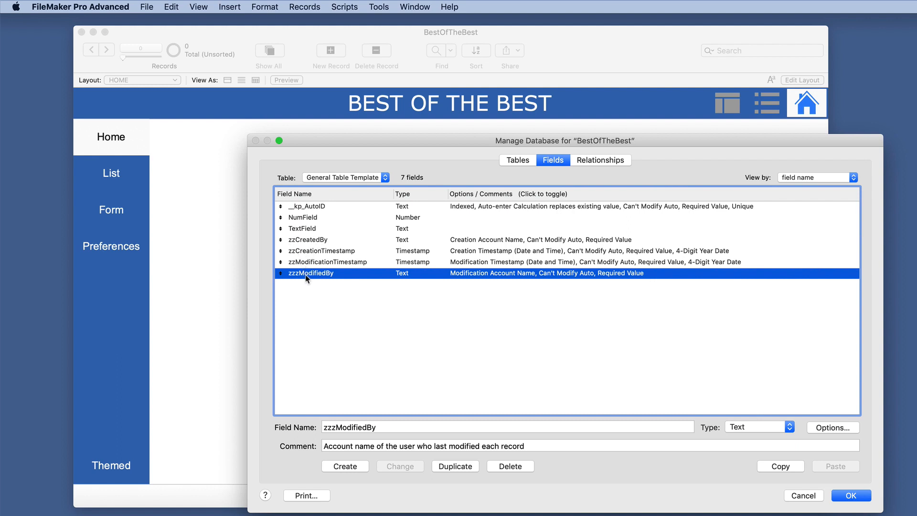
pyautogui.click(309, 222)
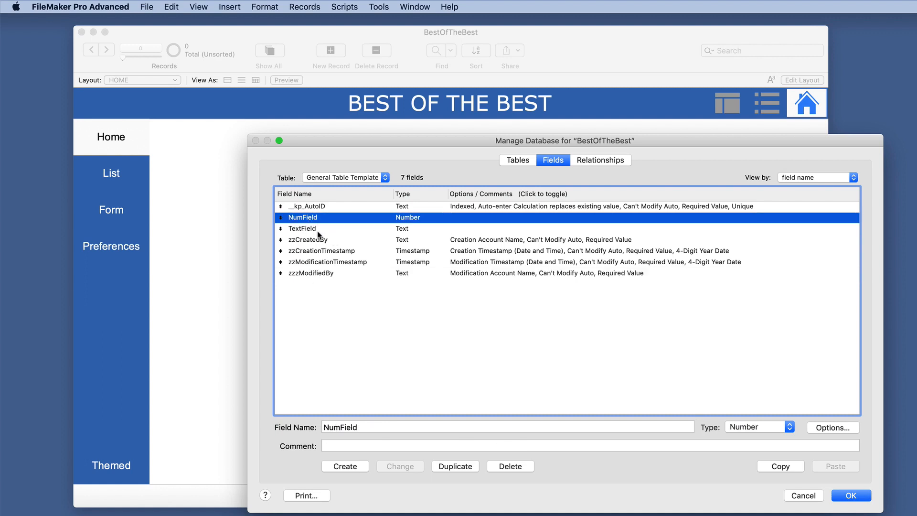
pyautogui.click(311, 229)
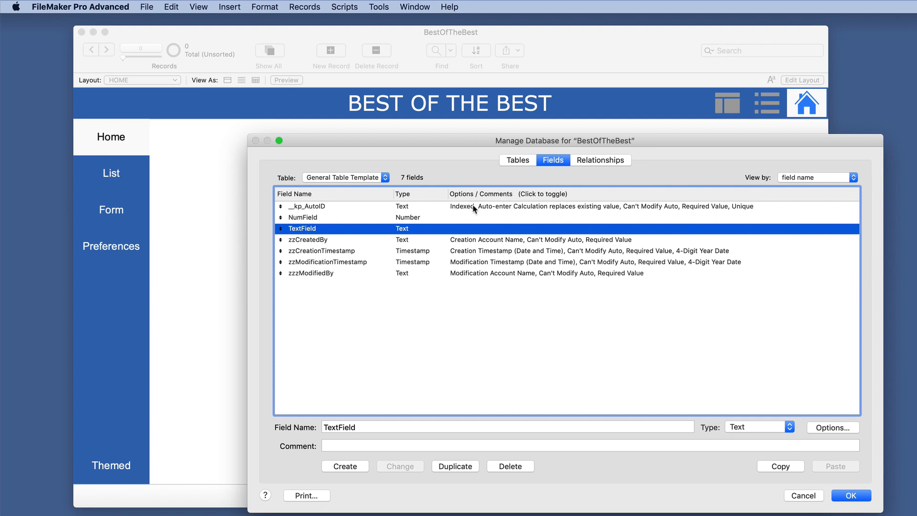
# Step: Copy and paste the General Table Template table and rename the duplicate Customers
pyautogui.click(518, 161)
pyautogui.click(739, 467)
pyautogui.click(784, 467)
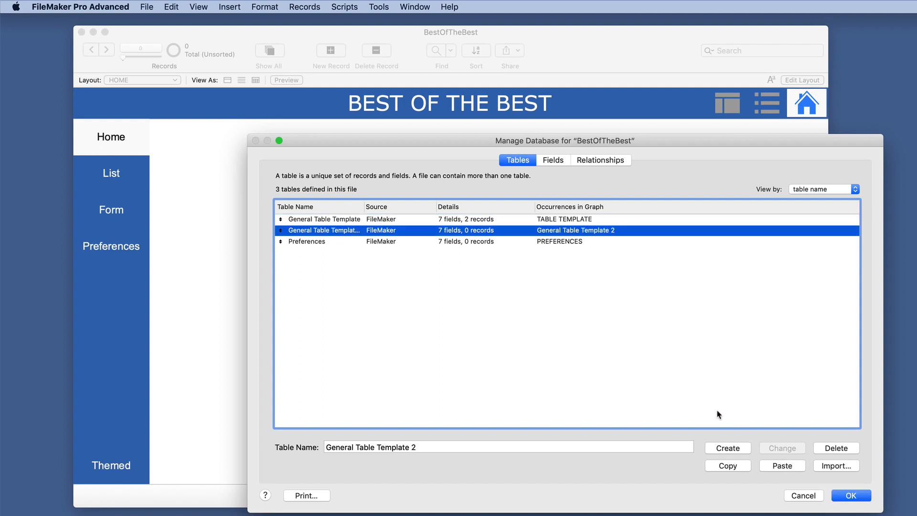
pyautogui.press('Tab')
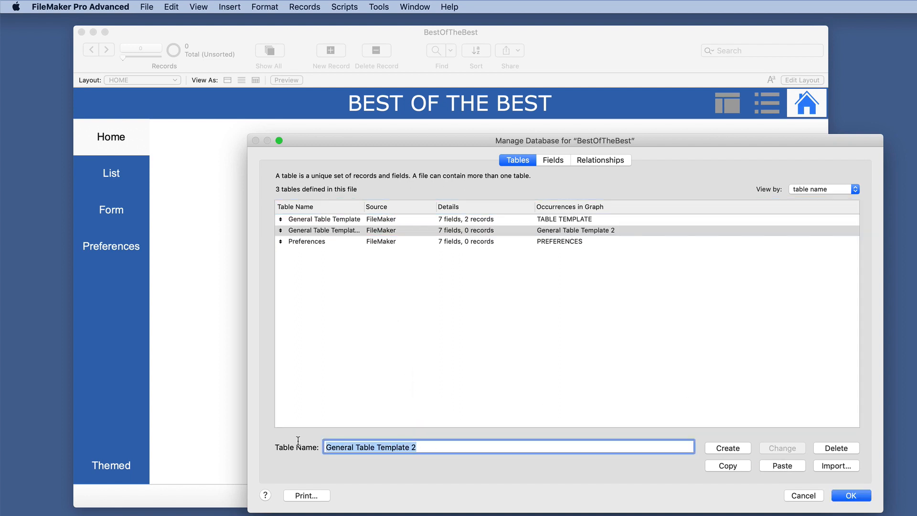
pyautogui.write('Customers')
pyautogui.click(783, 448)
# Step: Review the fields of the Customers table and delete the table from the file
pyautogui.click(391, 219)
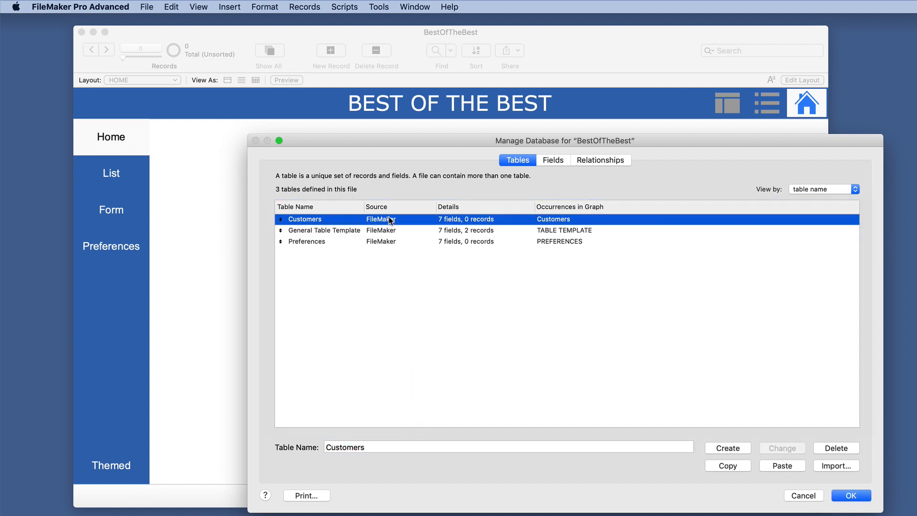
pyautogui.doubleClick(390, 220)
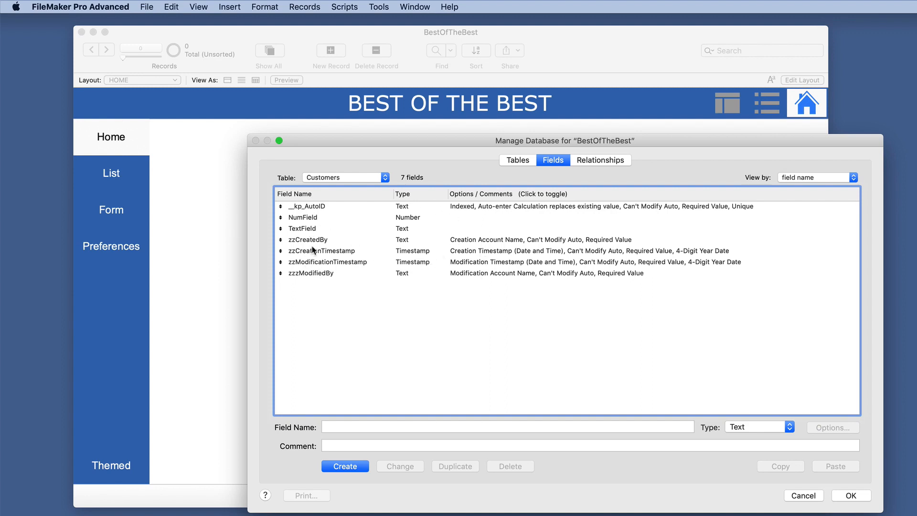
pyautogui.click(517, 161)
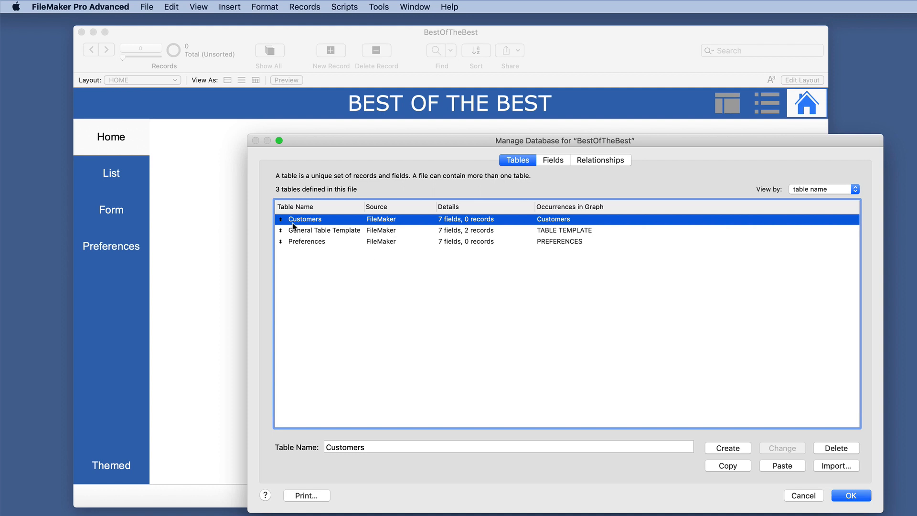
pyautogui.click(838, 451)
pyautogui.click(810, 276)
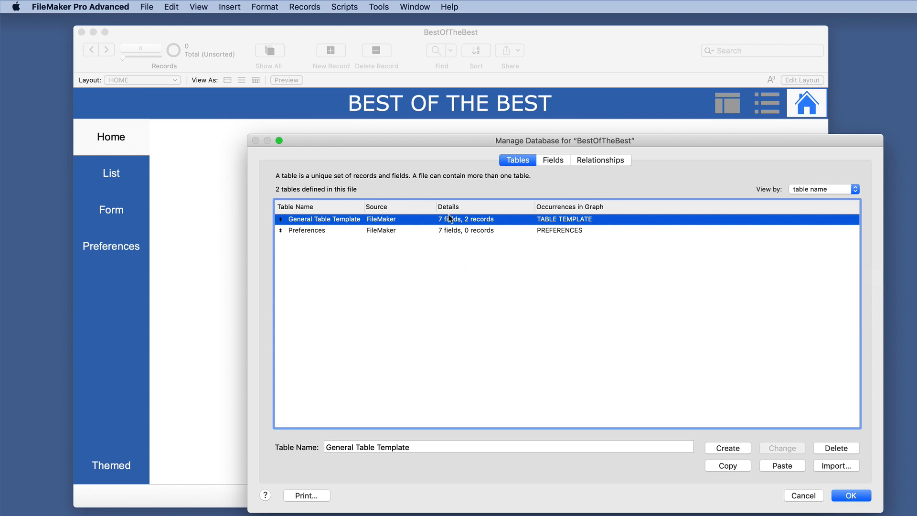
# Step: Review the field definitions of the Preferences table and the NumField definition in General Table Template
pyautogui.doubleClick(300, 232)
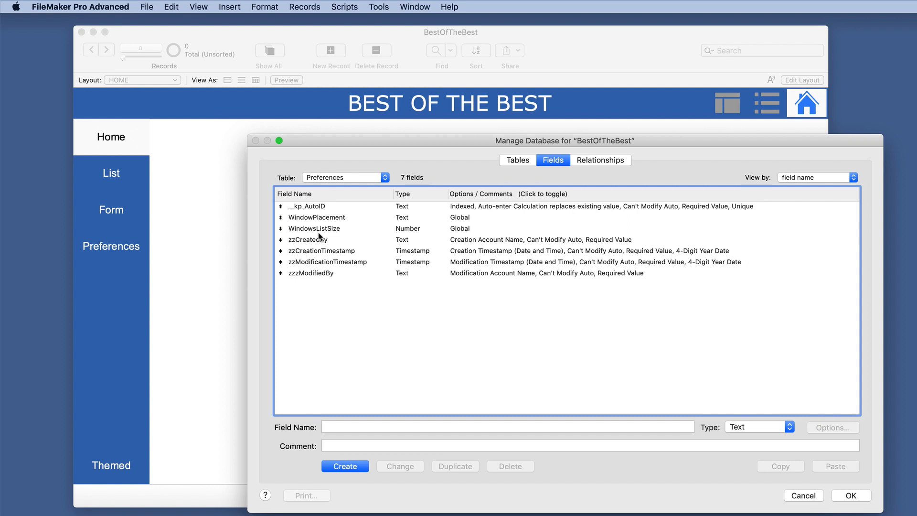
pyautogui.click(517, 160)
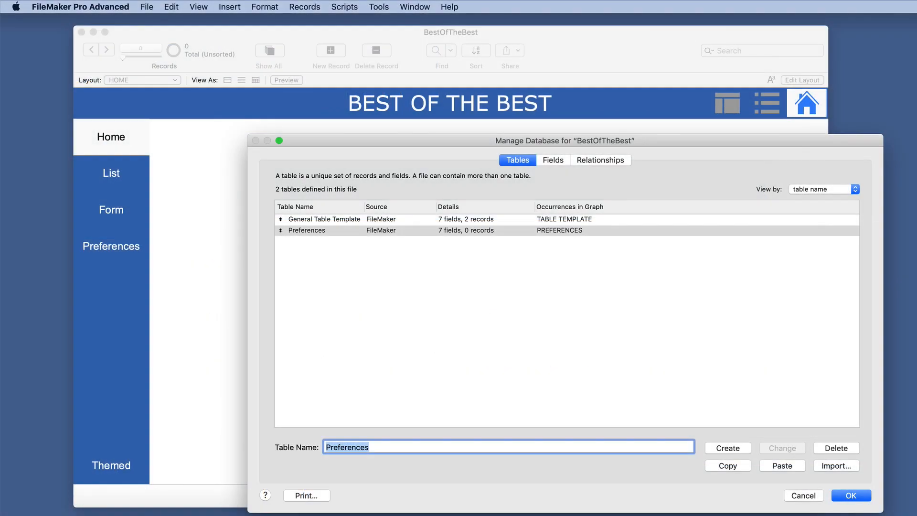
pyautogui.doubleClick(318, 219)
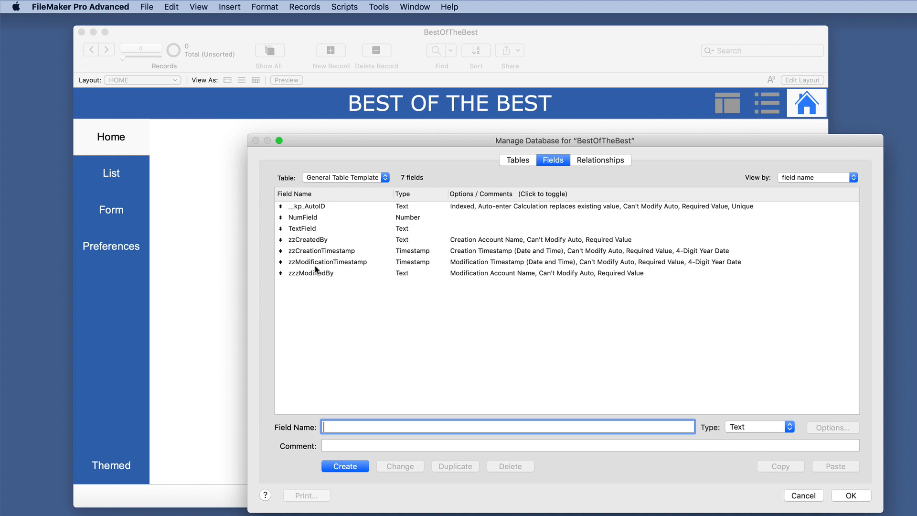
pyautogui.click(317, 216)
pyautogui.click(317, 219)
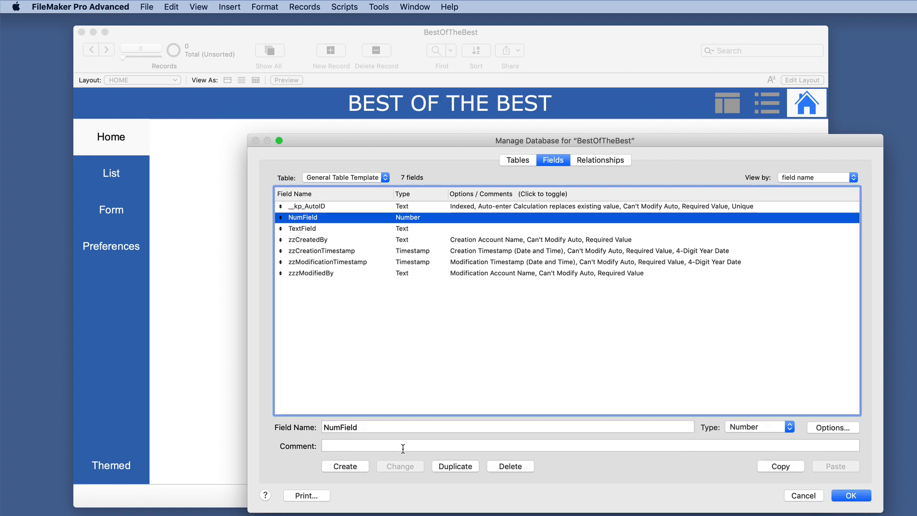
# Step: Examine the comment and the auto-enter calculation of the __kp_AutoID field without changing its options
pyautogui.click(316, 209)
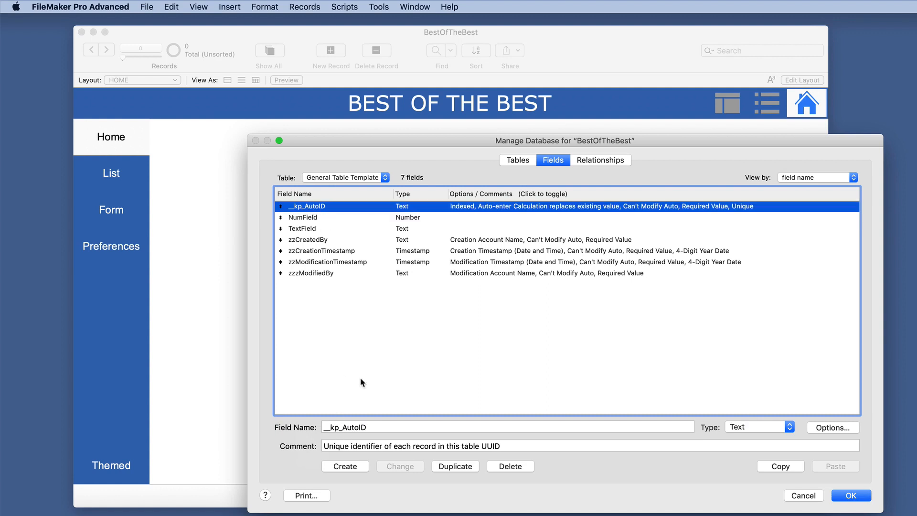
pyautogui.doubleClick(491, 446)
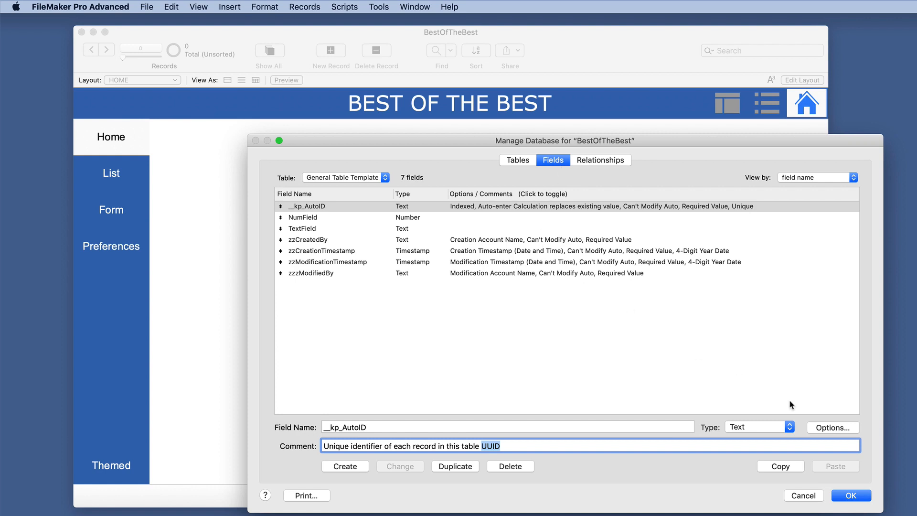
pyautogui.click(818, 424)
pyautogui.click(542, 371)
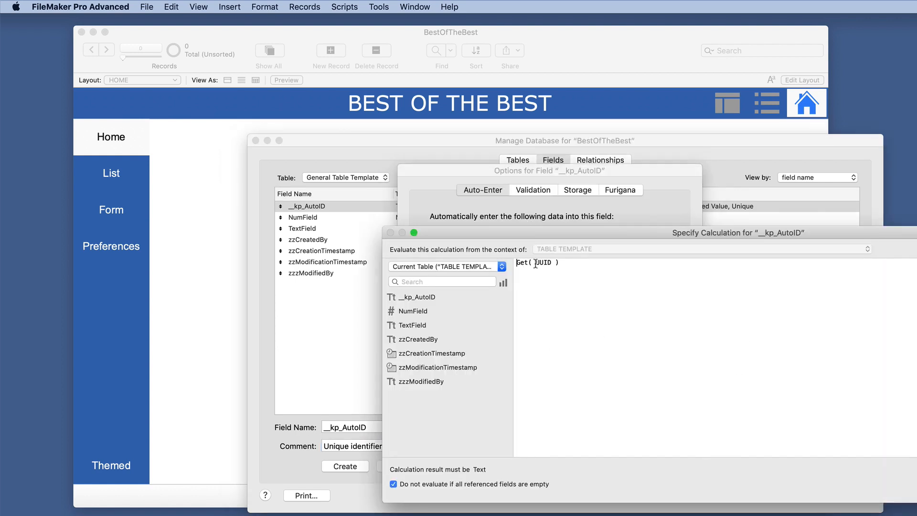
pyautogui.press('Return')
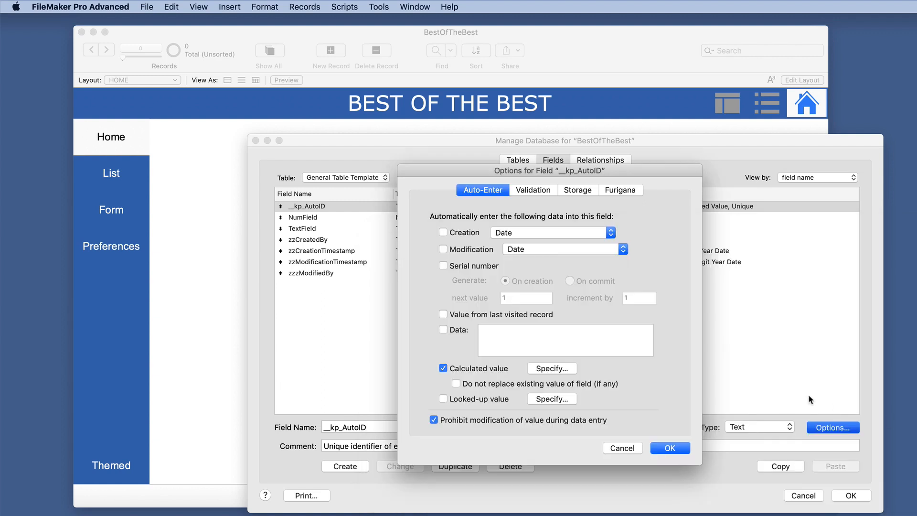
pyautogui.click(620, 446)
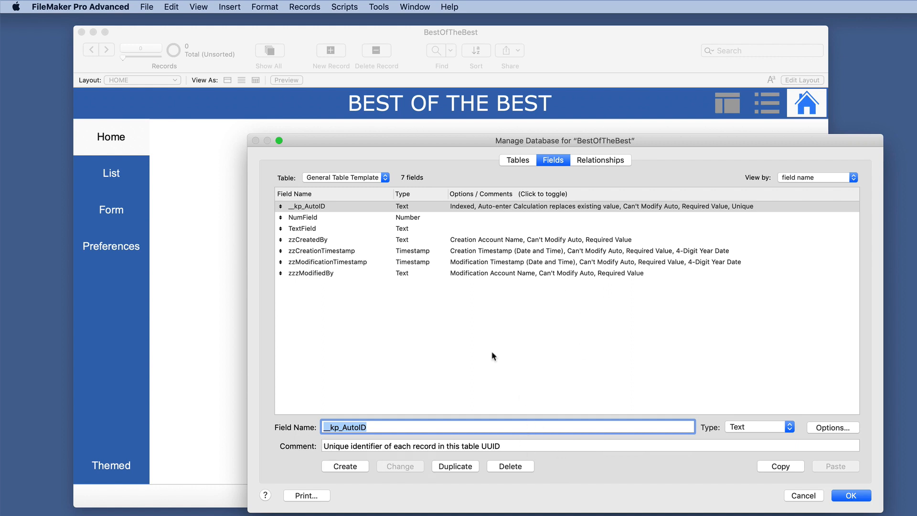
# Step: Read the comments on zzCreatedBy, zzCreationTimestamp, zzModificationTimestamp and zzzModifiedBy
pyautogui.click(319, 241)
pyautogui.click(318, 252)
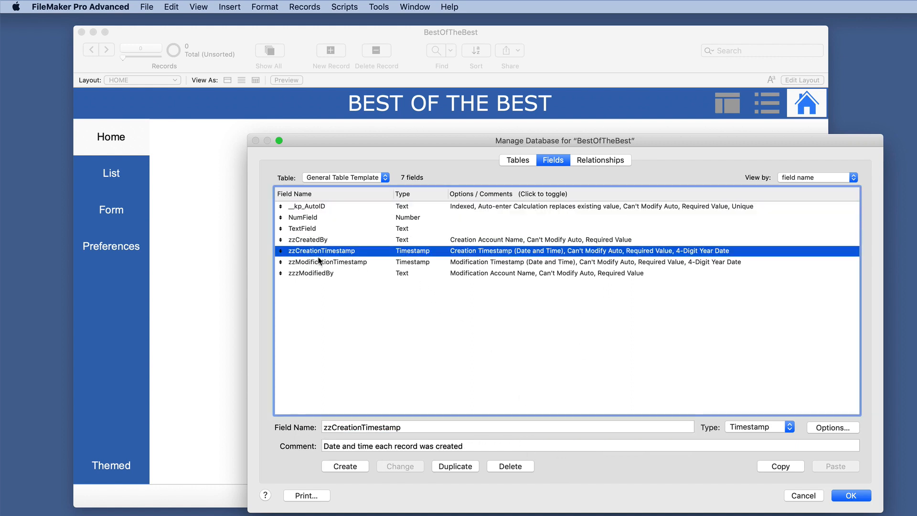
pyautogui.click(316, 262)
pyautogui.click(318, 274)
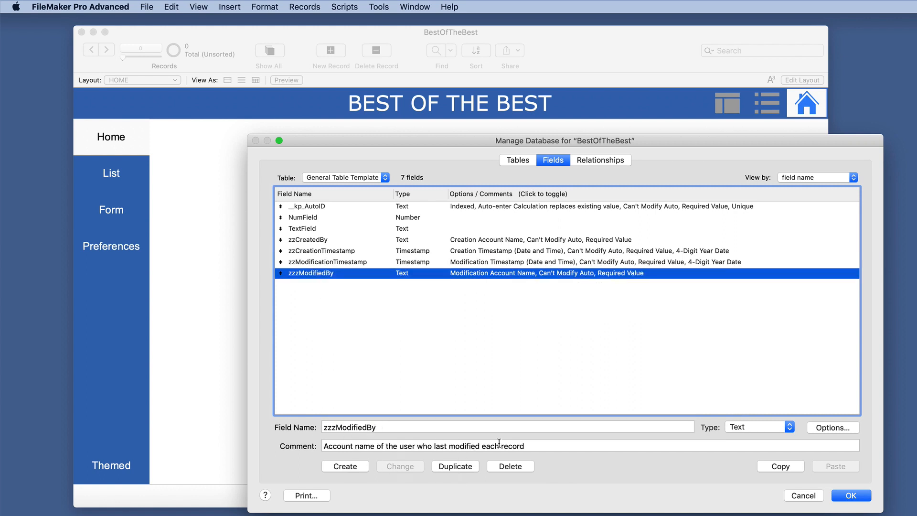
# Step: Set TextField's comment to "Current bowling average" and switch the field list to show comments instead of options
pyautogui.click(307, 232)
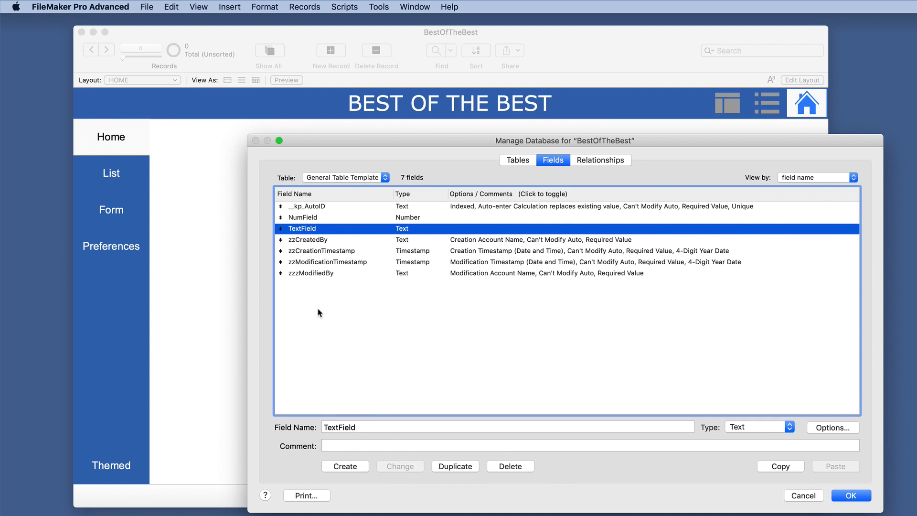
pyautogui.click(375, 446)
pyautogui.write('Current')
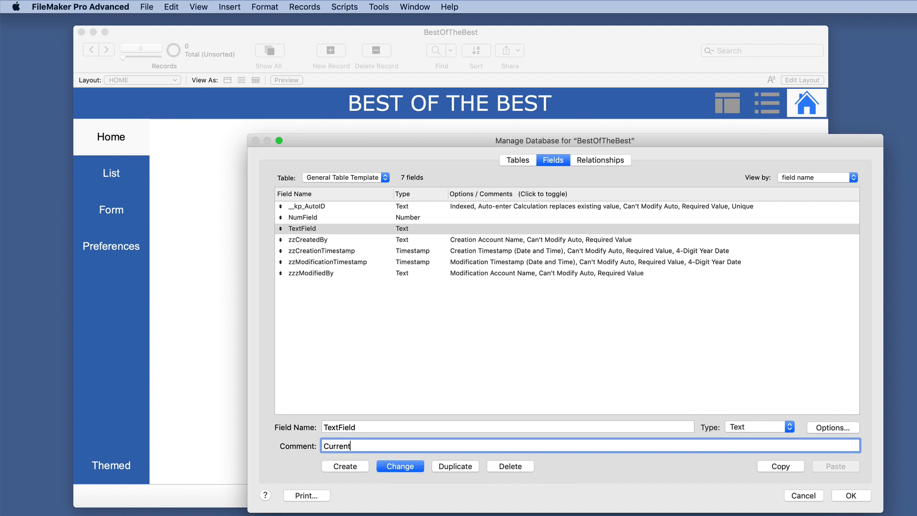
pyautogui.write(' bowling average')
pyautogui.click(391, 467)
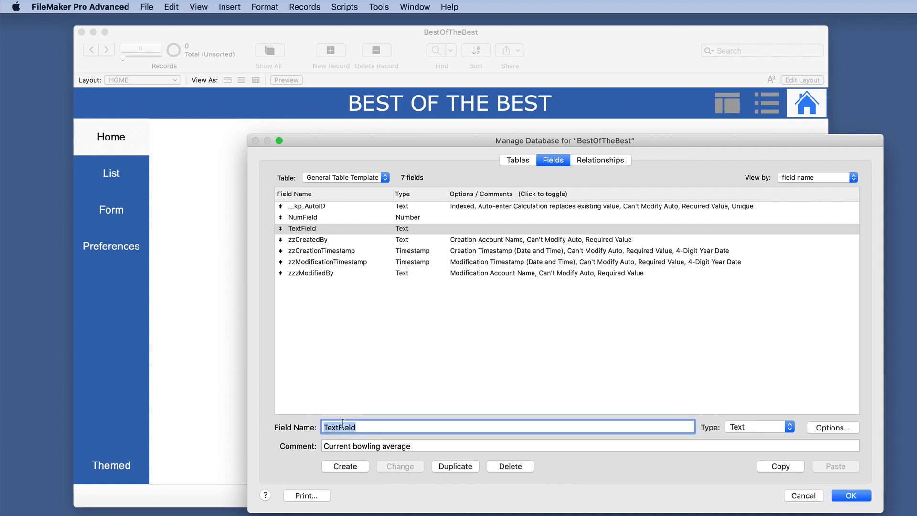
pyautogui.moveTo(368, 425); pyautogui.dragTo(307, 422)
pyautogui.click(483, 194)
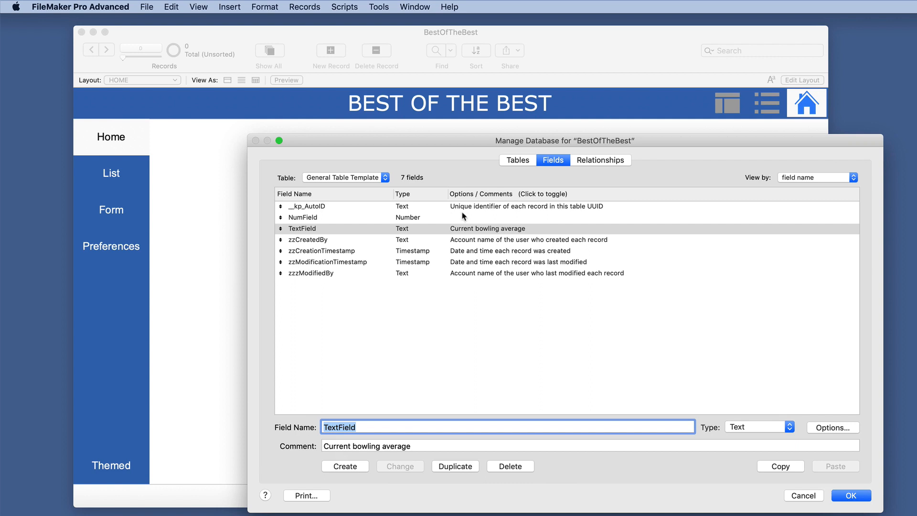
# Step: Set NumField's comment to "shoe size"
pyautogui.click(352, 219)
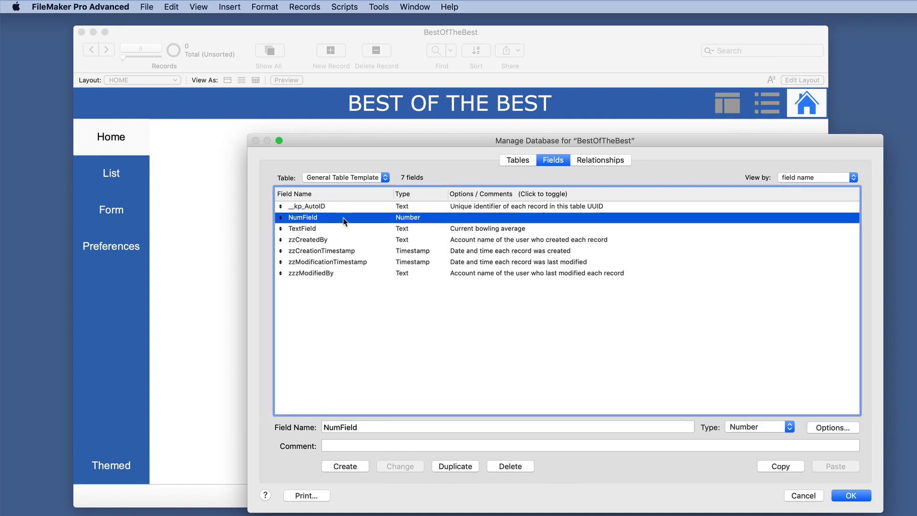
pyautogui.click(364, 445)
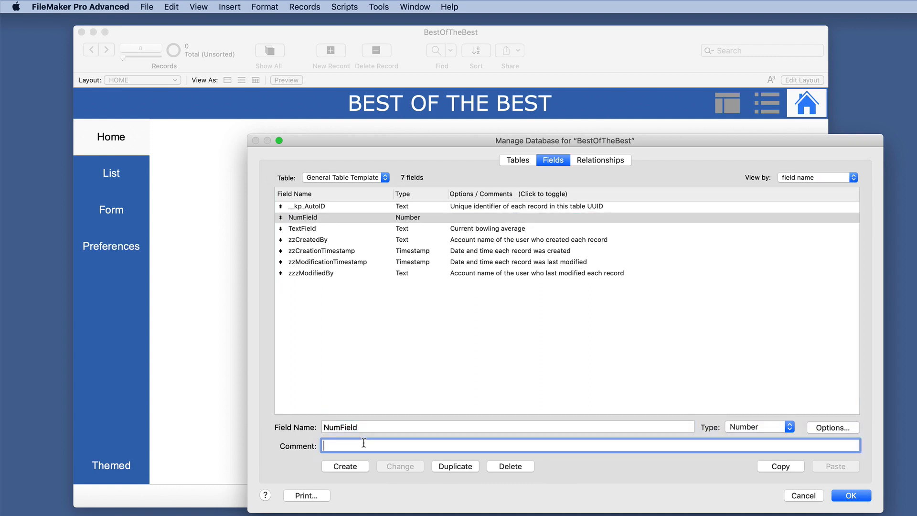
pyautogui.write('shoe size')
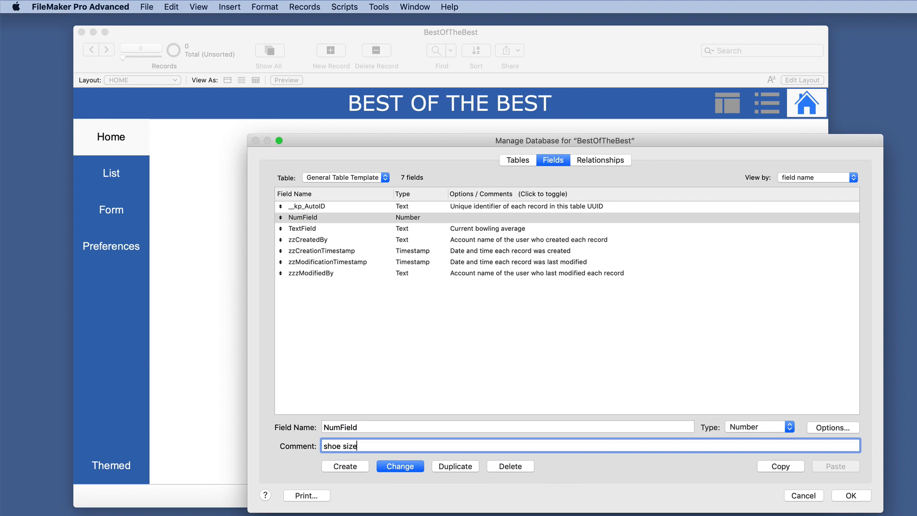
pyautogui.click(386, 466)
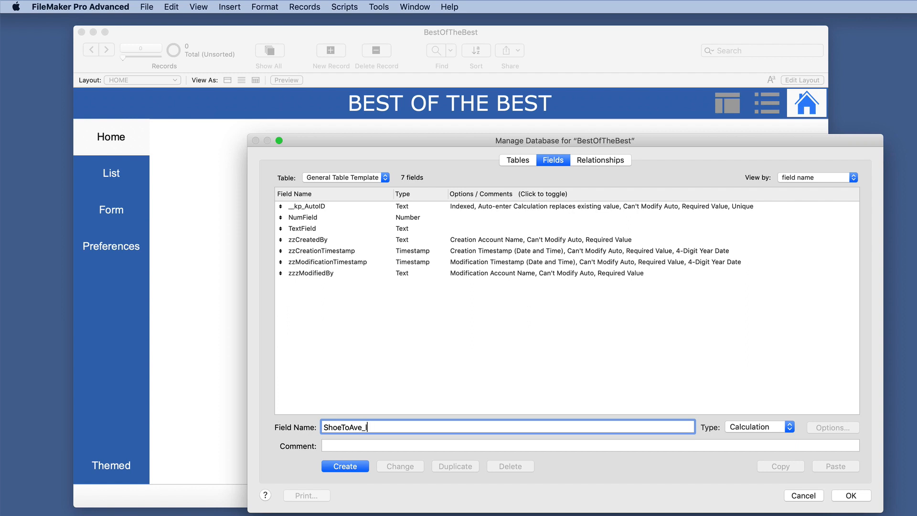
# Step: Create the calculation field ShoeToAve_l and begin its formula with the comments "// Just this line" and, over several lines, "/* multiple lines */"
pyautogui.press('Return')
pyautogui.write('Just this line')
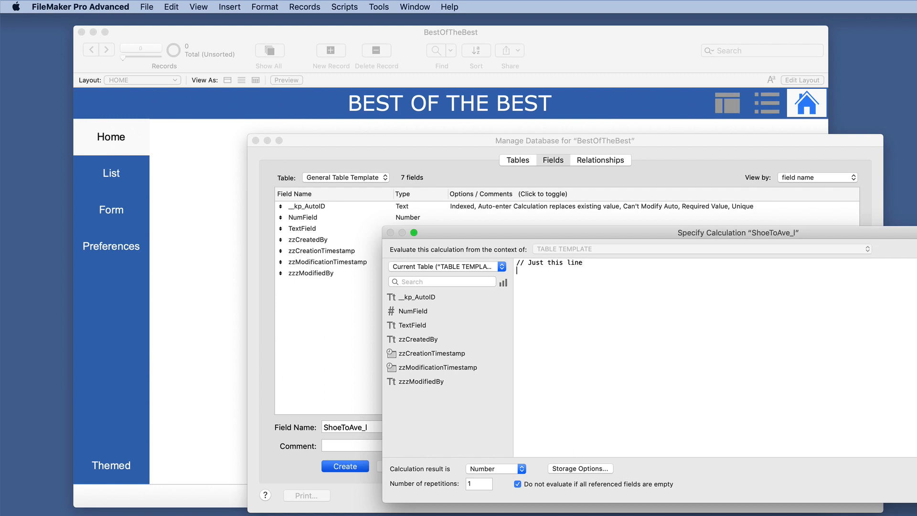
pyautogui.write('/*')
pyautogui.write(' multiple ')
pyautogui.write('lines')
pyautogui.press('Return')
pyautogui.write('*/  ')
pyautogui.write('Case')
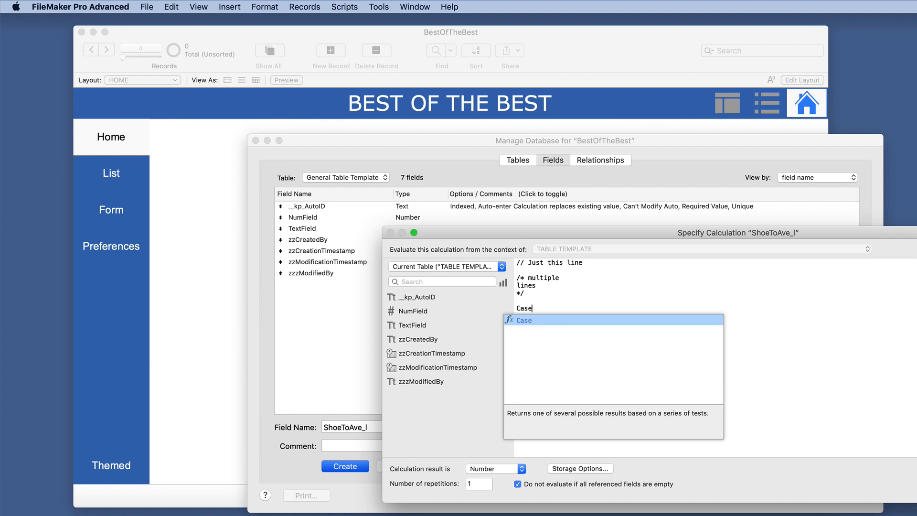
# Step: Add the Case function template below the comments and move its arguments onto a new line after the opening parenthesis
pyautogui.press('Return')
pyautogui.click(784, 308)
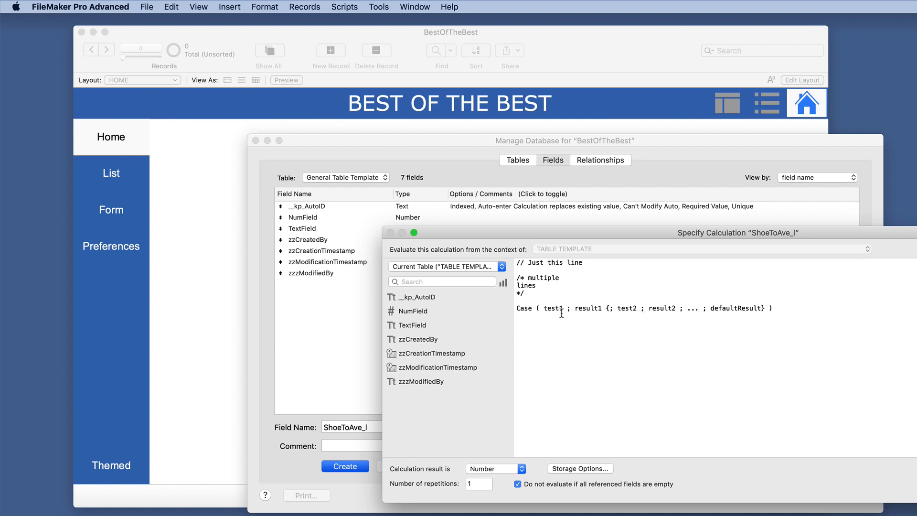
pyautogui.click(544, 308)
pyautogui.press('Return')
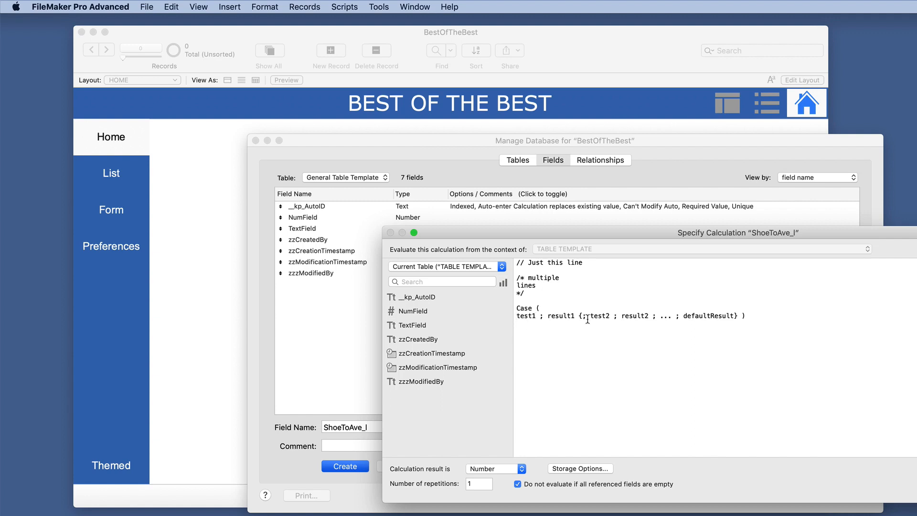
# Step: Trim the Case template to "test1 ; result1 ;" and "defaultResult" on separate lines, with the closing parenthesis on its own line
pyautogui.moveTo(547, 315); pyautogui.dragTo(672, 318)
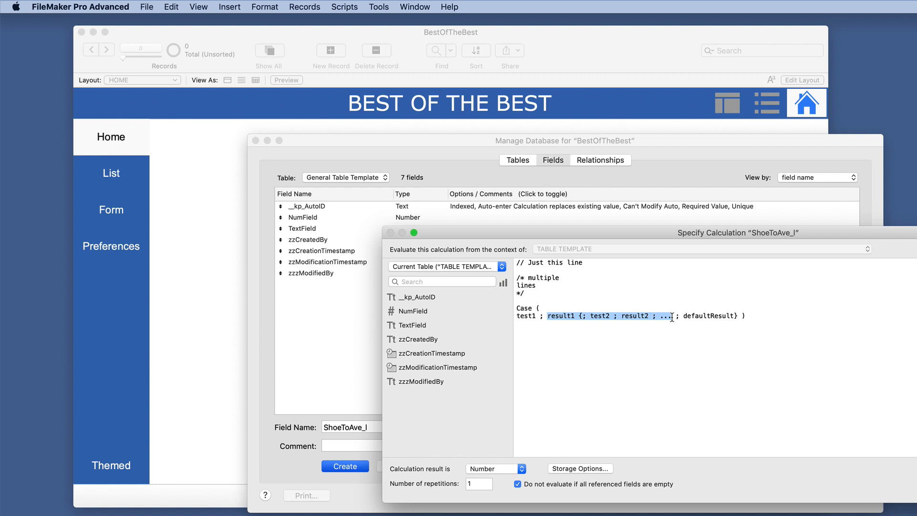
pyautogui.click(616, 317)
pyautogui.moveTo(580, 316); pyautogui.dragTo(670, 318)
pyautogui.press('BackSpace')
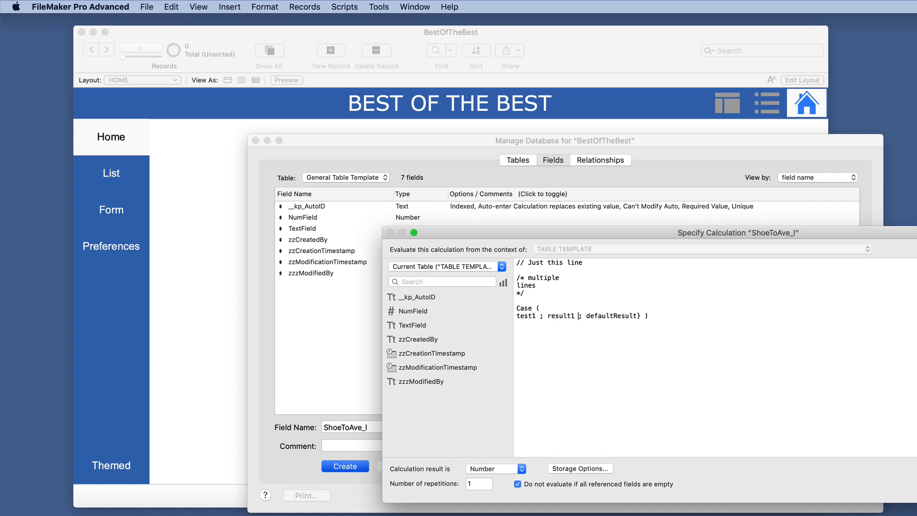
pyautogui.press('Return')
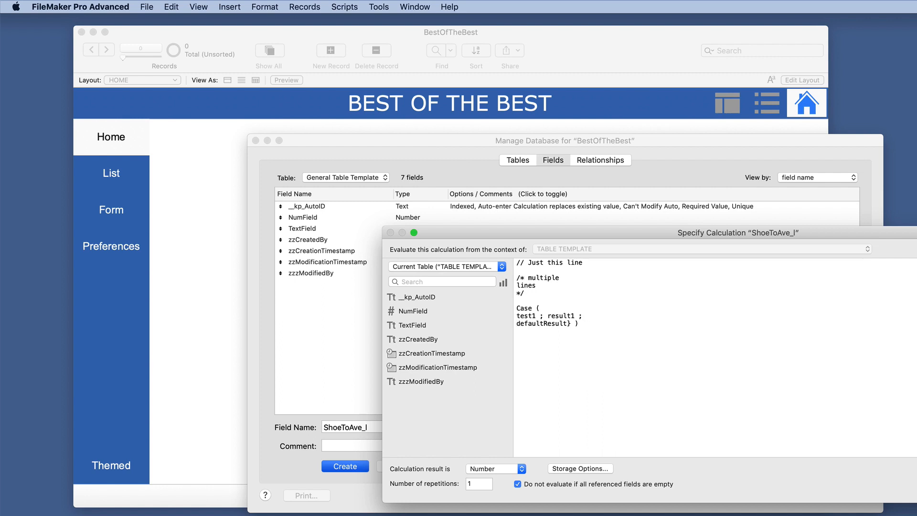
pyautogui.click(574, 324)
pyautogui.press('BackSpace')
pyautogui.press('BackSpace')
pyautogui.press('Return')
# Step: Copy the "test1 ; result1 ;" line and paste five more copies of it above defaultResult
pyautogui.moveTo(582, 316); pyautogui.dragTo(555, 309)
pyautogui.press('super+c')
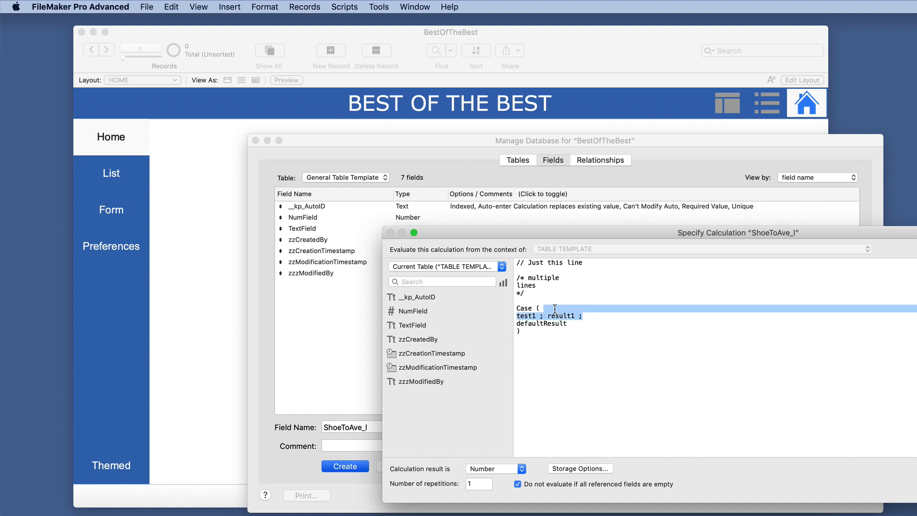
pyautogui.click(593, 318)
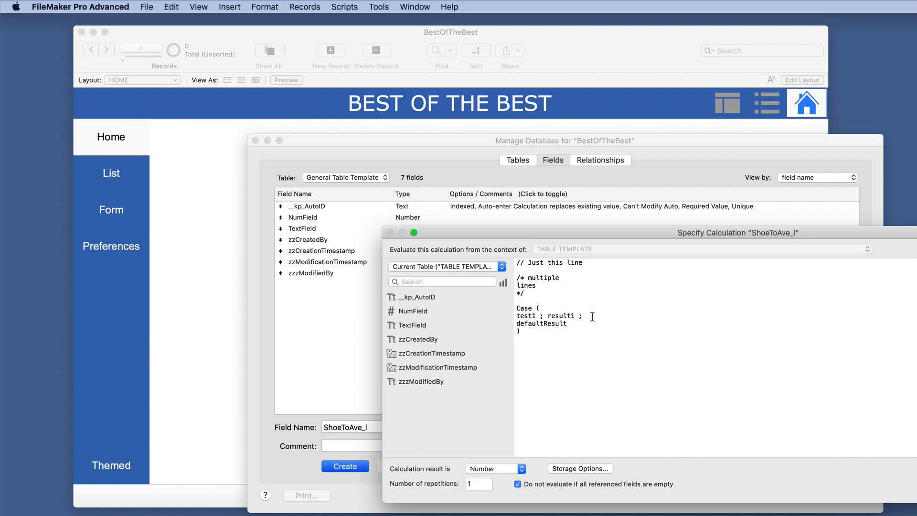
pyautogui.press('Return')
pyautogui.press('super+v')
pyautogui.press('Return')
pyautogui.press('super+v')
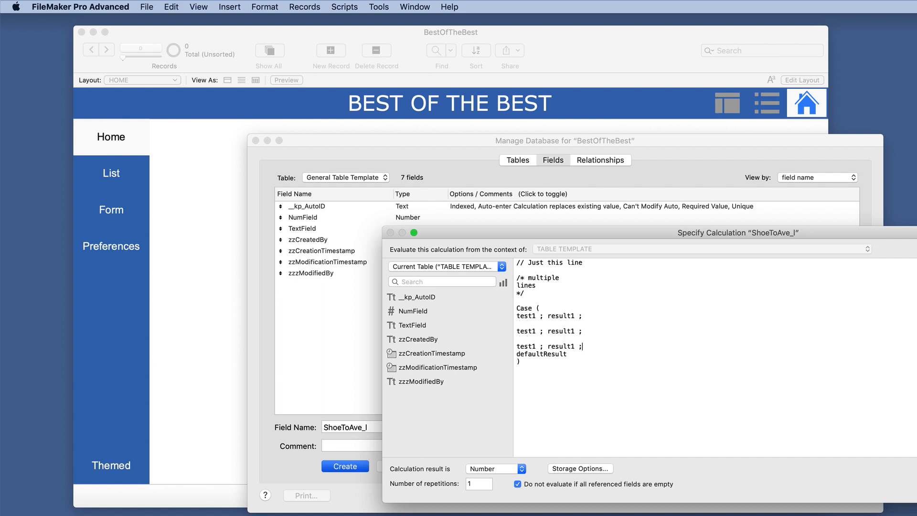
pyautogui.press('super+v')
pyautogui.press('super+v')
pyautogui.press('super+v')
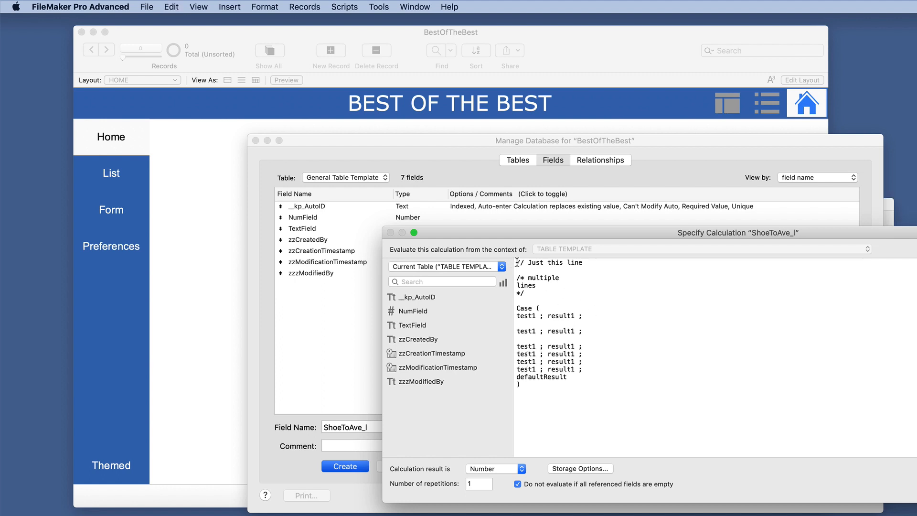
pyautogui.moveTo(516, 263); pyautogui.dragTo(588, 262)
pyautogui.moveTo(533, 293); pyautogui.dragTo(511, 277)
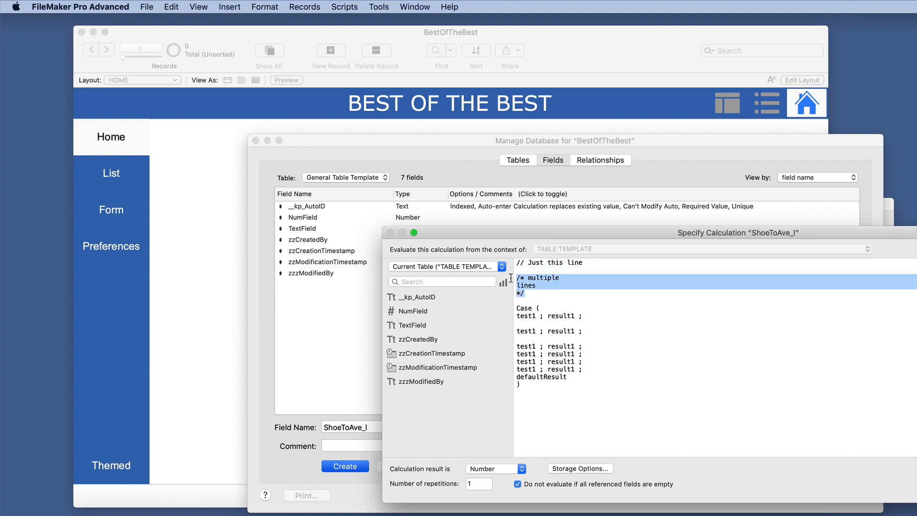
pyautogui.click(540, 293)
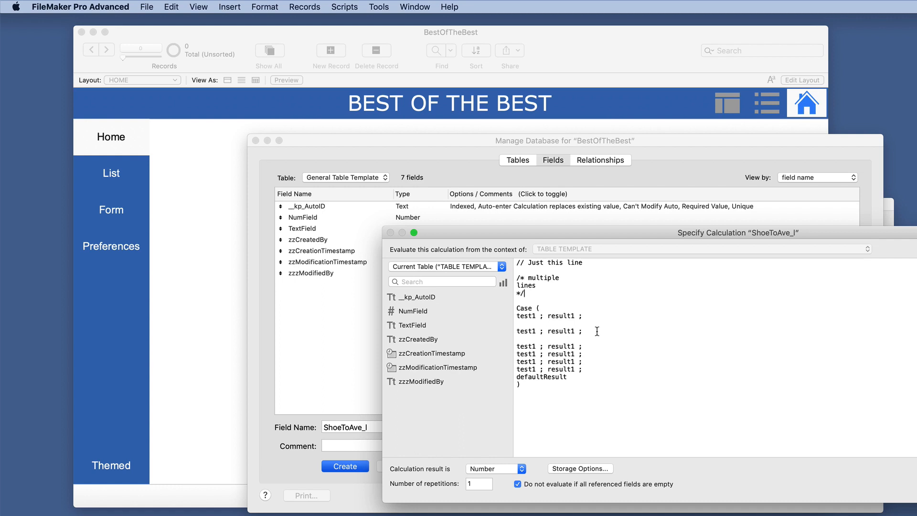
pyautogui.write("// k;cvkx'clv'x")
pyautogui.press('BackSpace')
pyautogui.press('BackSpace')
pyautogui.press('BackSpace')
pyautogui.press('BackSpace')
pyautogui.press('BackSpace')
pyautogui.press('BackSpace')
pyautogui.press('BackSpace')
pyautogui.press('BackSpace')
pyautogui.press('BackSpace')
pyautogui.press('BackSpace')
pyautogui.press('BackSpace')
pyautogui.press('BackSpace')
pyautogui.press('BackSpace')
pyautogui.moveTo(518, 278); pyautogui.dragTo(593, 266)
pyautogui.click(602, 292)
# Step: Move the closing "*/" below the Case function so that it is commented out, and save the calculation
pyautogui.tripleClick(523, 294)
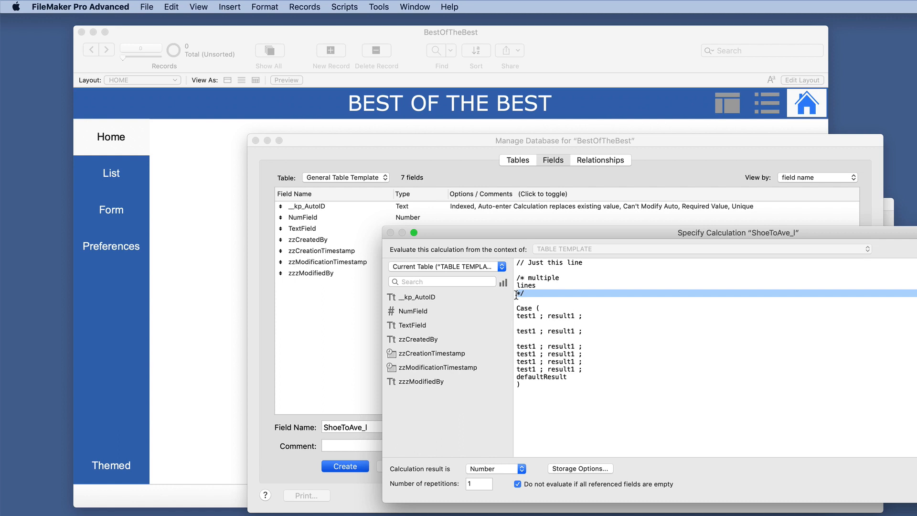
pyautogui.press('super+x')
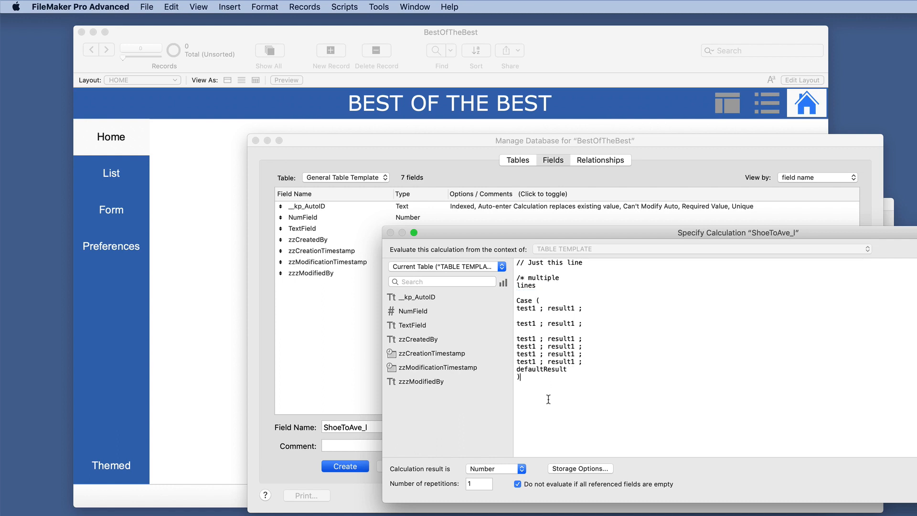
pyautogui.press('Return')
pyautogui.press('Return')
pyautogui.press('super+v')
pyautogui.click(916, 484)
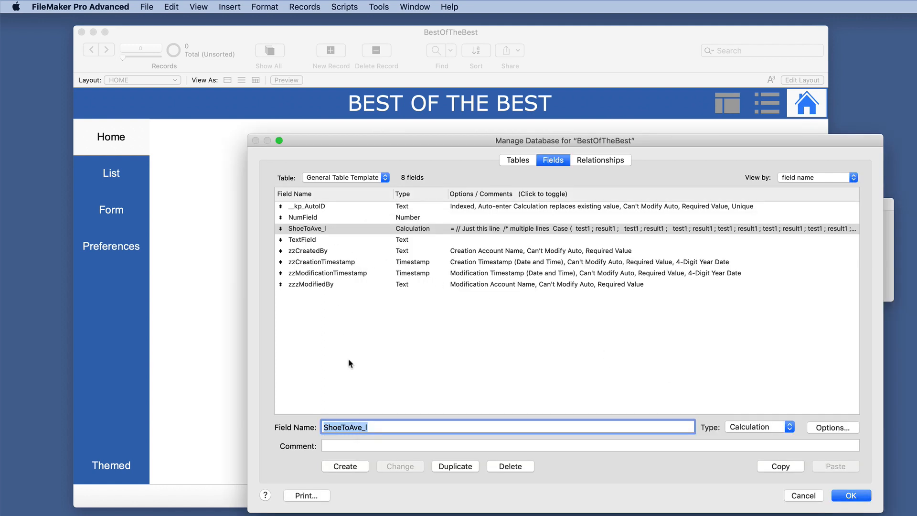
# Step: Rename the ShoeToAve_l field as CalcTemplate_l
pyautogui.write('CalcTemplate')
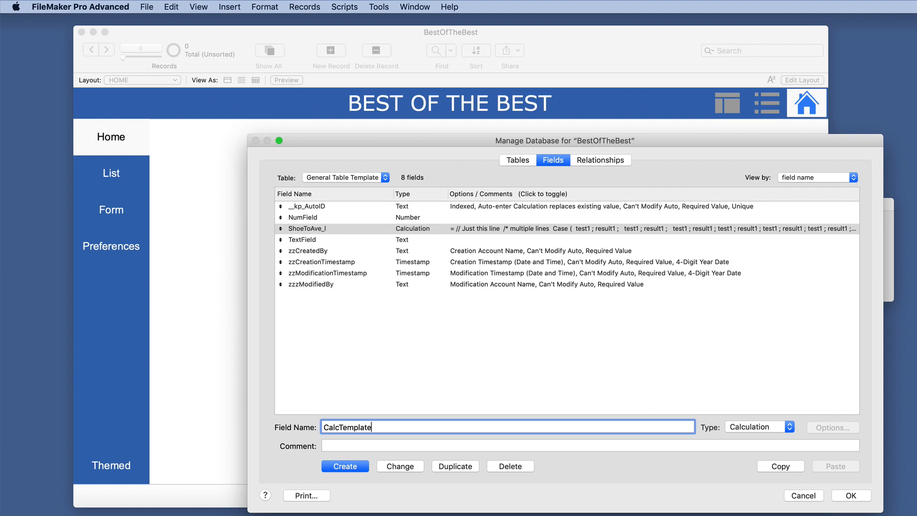
pyautogui.write('_l')
pyautogui.click(395, 467)
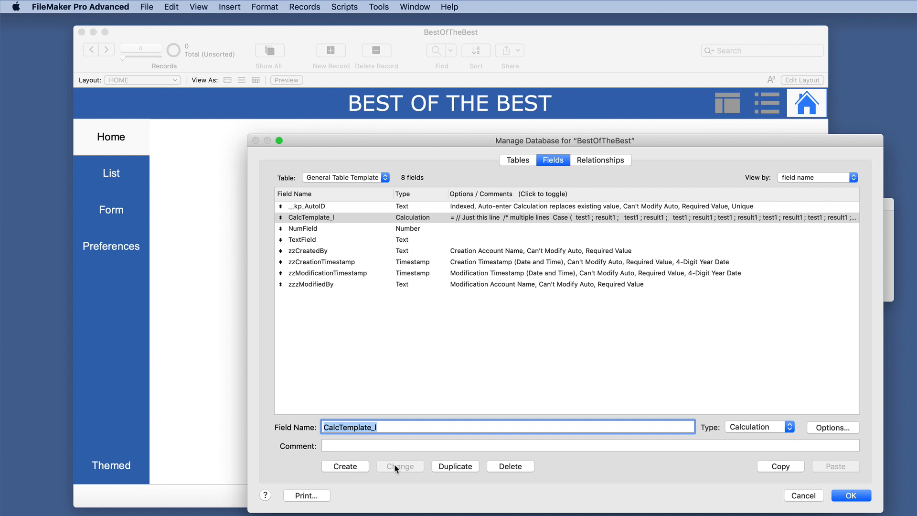
# Step: Reopen the CalcTemplate_l formula and remove the blank lines between the "test1 ; result1 ;" lines
pyautogui.doubleClick(342, 218)
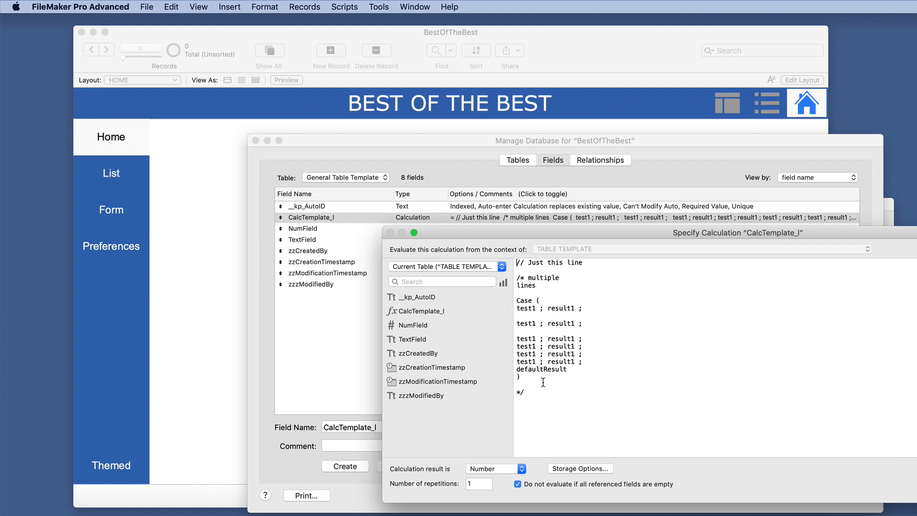
pyautogui.click(538, 331)
pyautogui.press('BackSpace')
pyautogui.click(542, 316)
pyautogui.press('BackSpace')
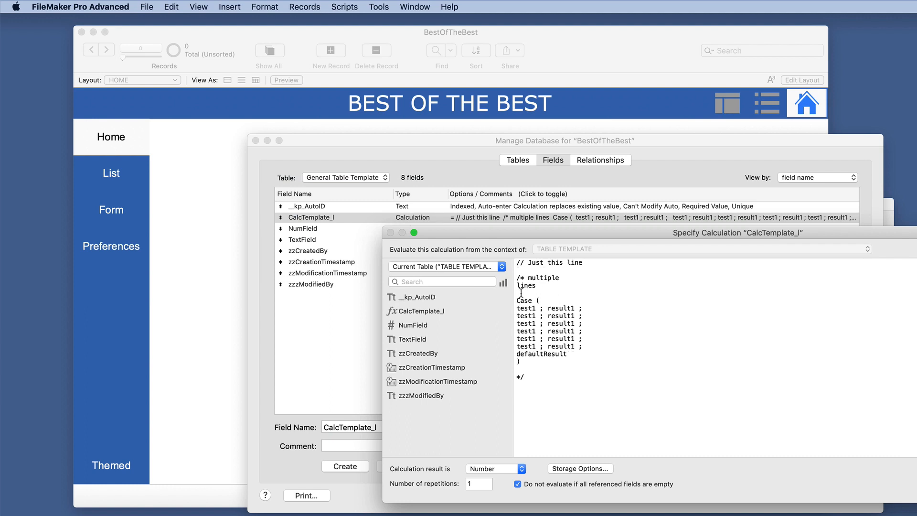
pyautogui.click(552, 396)
pyautogui.press('Return')
pyautogui.press('Return')
pyautogui.write('case')
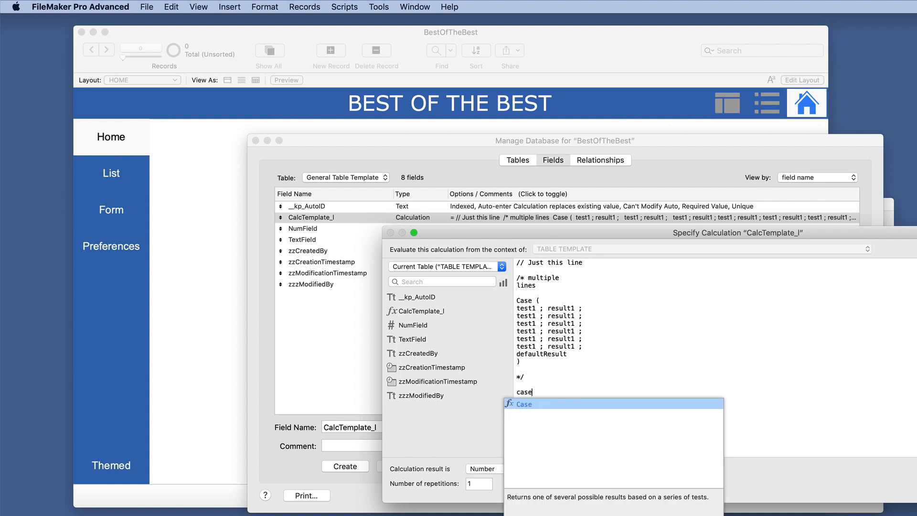
pyautogui.press('Return')
pyautogui.moveTo(795, 398); pyautogui.dragTo(550, 388)
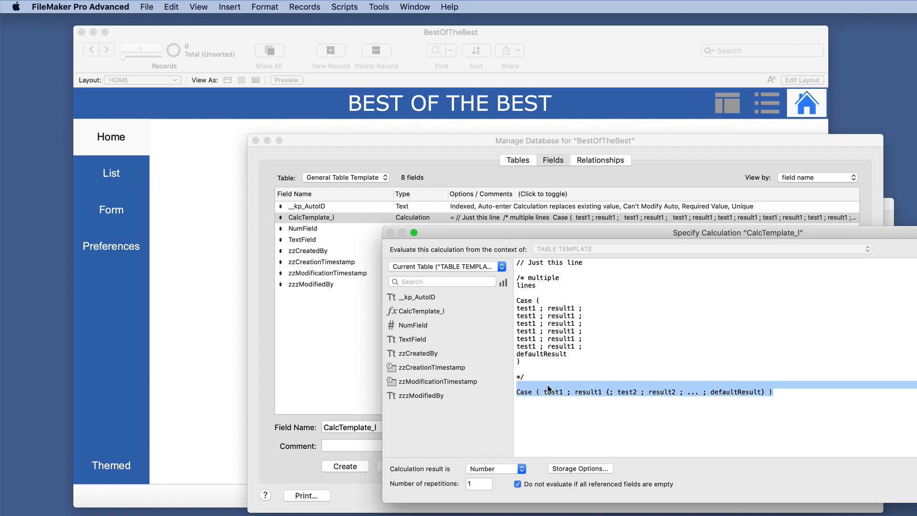
pyautogui.press('BackSpace')
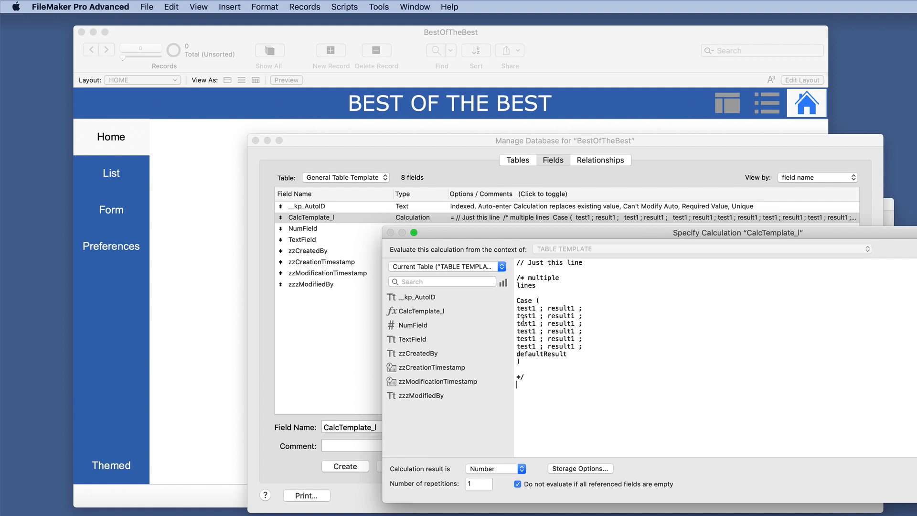
# Step: Replace the first comment's text with "PURPOSE" and add the comment line "// IS THIS TEXT OR NUMBER?" below it
pyautogui.moveTo(583, 262); pyautogui.dragTo(529, 263)
pyautogui.write('PURPOSE')
pyautogui.press('Return')
pyautogui.write('// IS THIS TEXT OR NUMBER?')
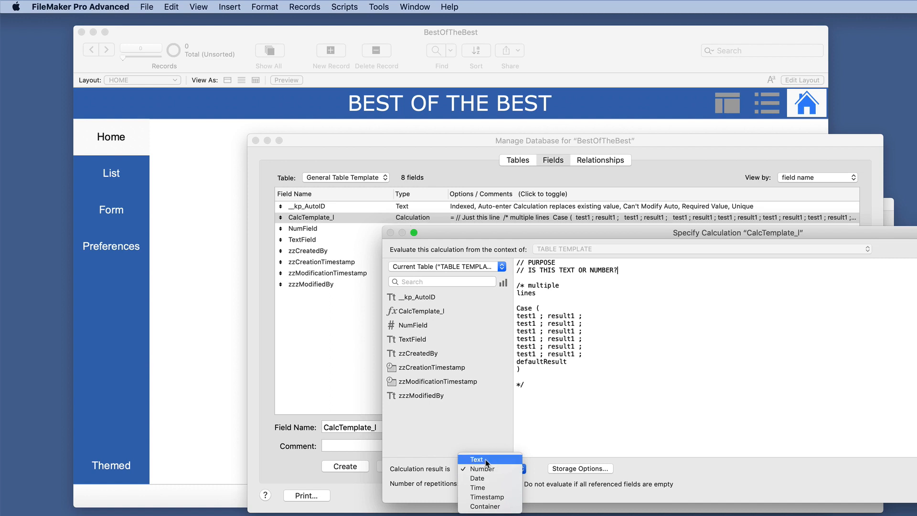
# Step: Set the calculation result to Text and duplicate the CalcTemplate_l field
pyautogui.click(486, 459)
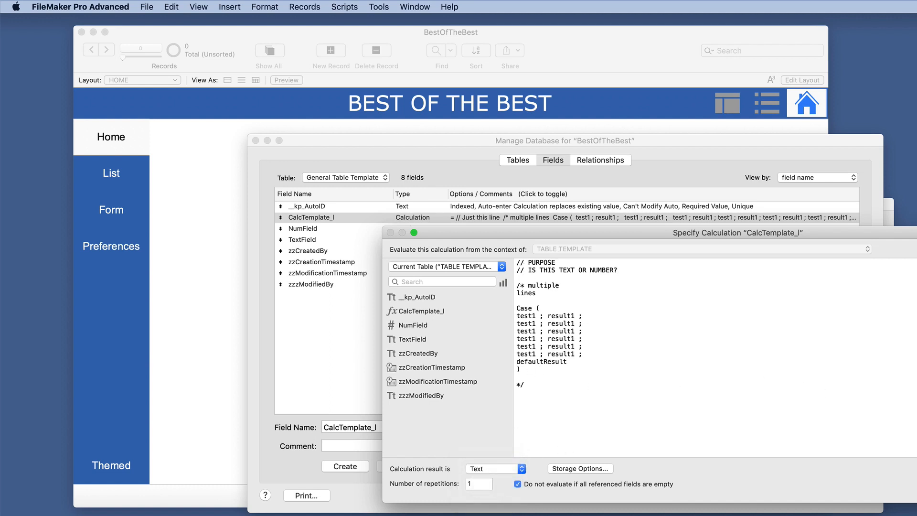
pyautogui.press('KP_Enter')
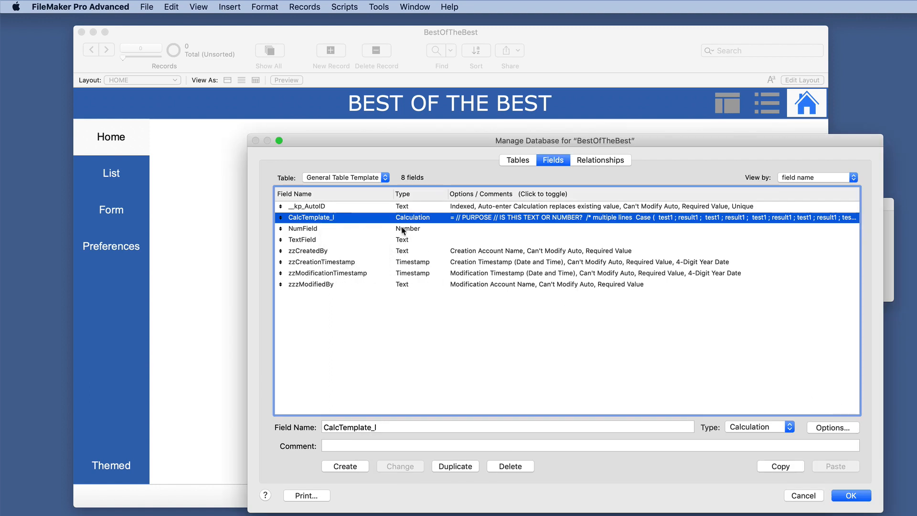
pyautogui.click(463, 466)
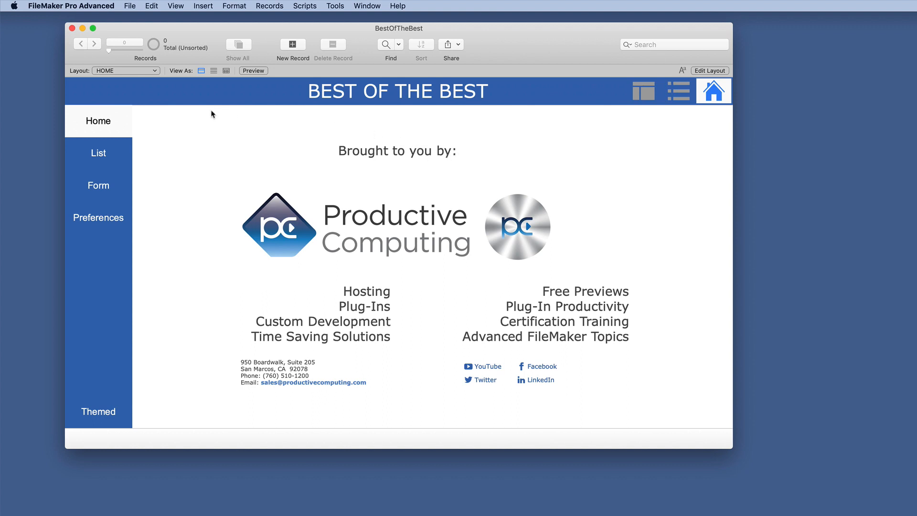
# Step: Switch to Layout mode and view the LIST TEMPLATE layout in the ADMIN folder
pyautogui.click(138, 72)
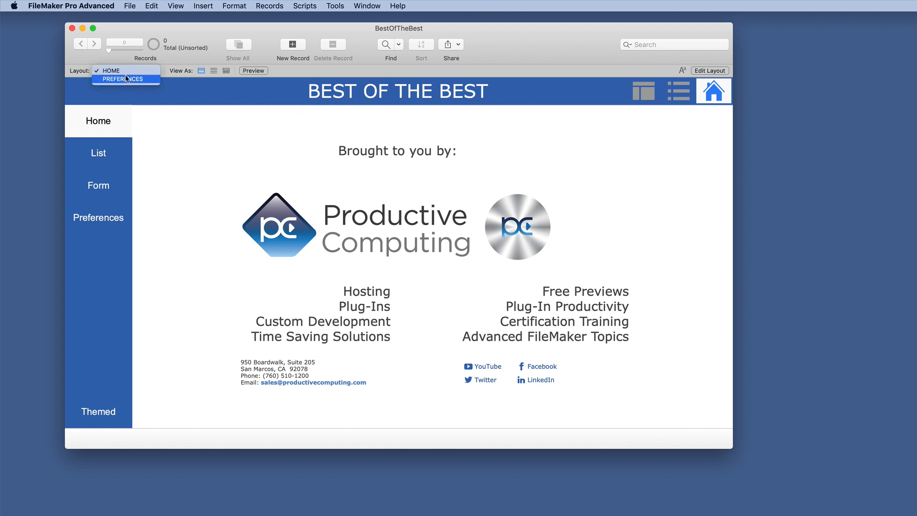
pyautogui.click(173, 62)
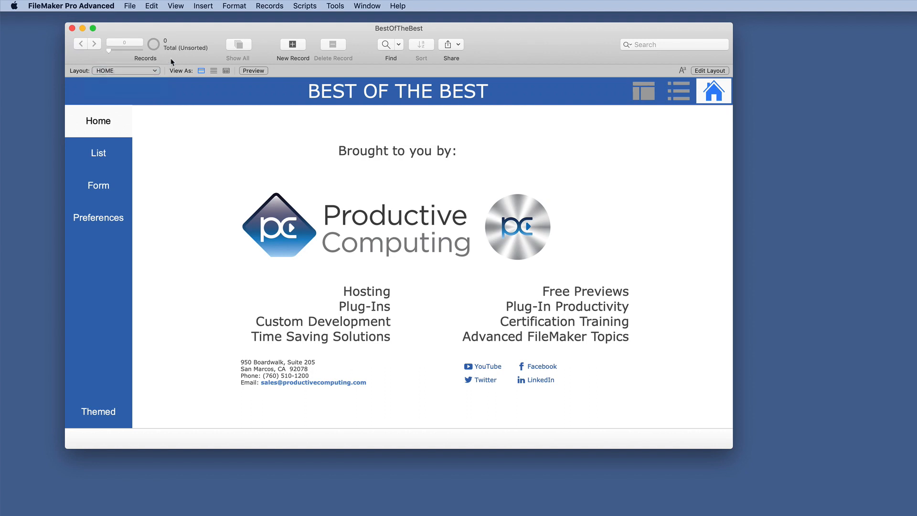
pyautogui.press('super+l')
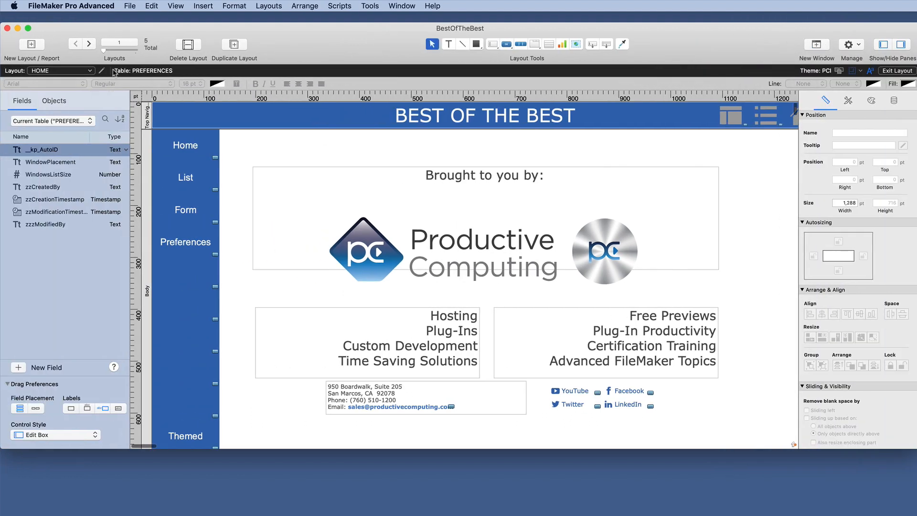
pyautogui.click(75, 72)
pyautogui.moveTo(76, 87)
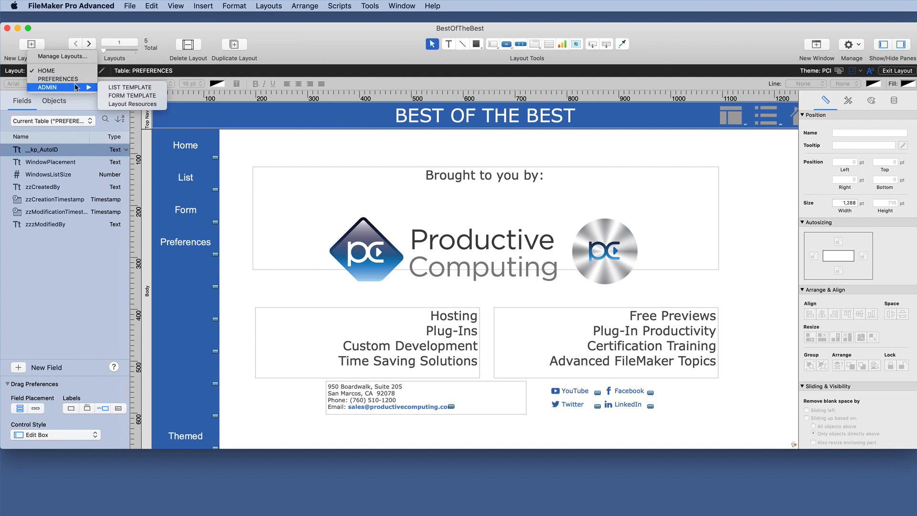
pyautogui.click(123, 87)
# Step: View the FORM TEMPLATE and Layout Resources layouts in the ADMIN folder
pyautogui.click(72, 70)
pyautogui.moveTo(76, 101)
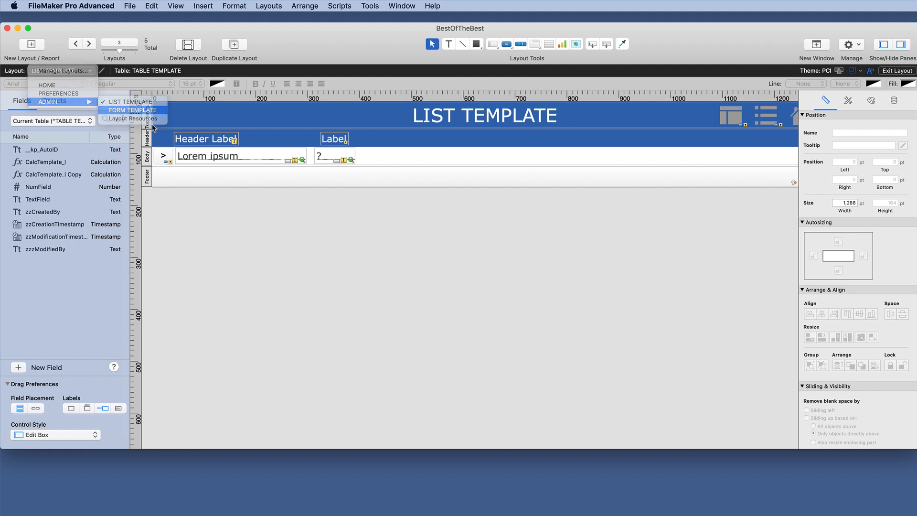
pyautogui.click(133, 109)
pyautogui.click(72, 70)
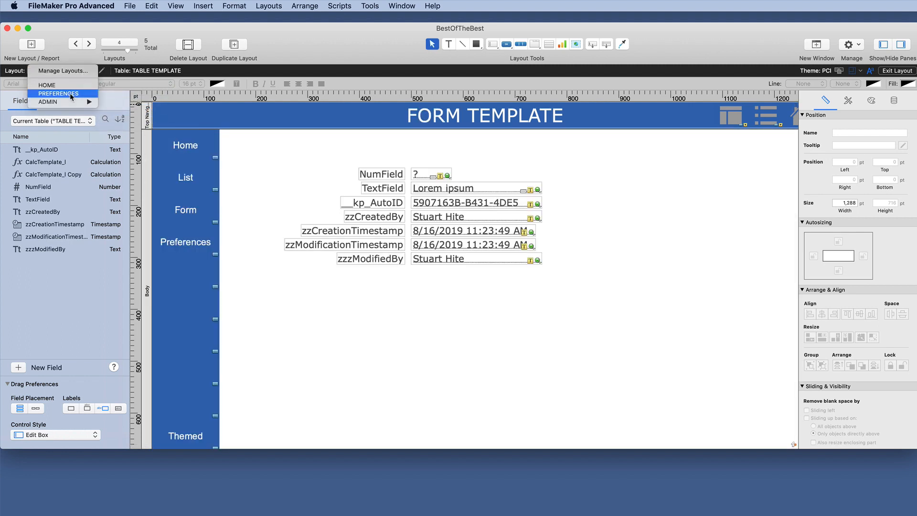
pyautogui.moveTo(77, 101)
pyautogui.click(122, 120)
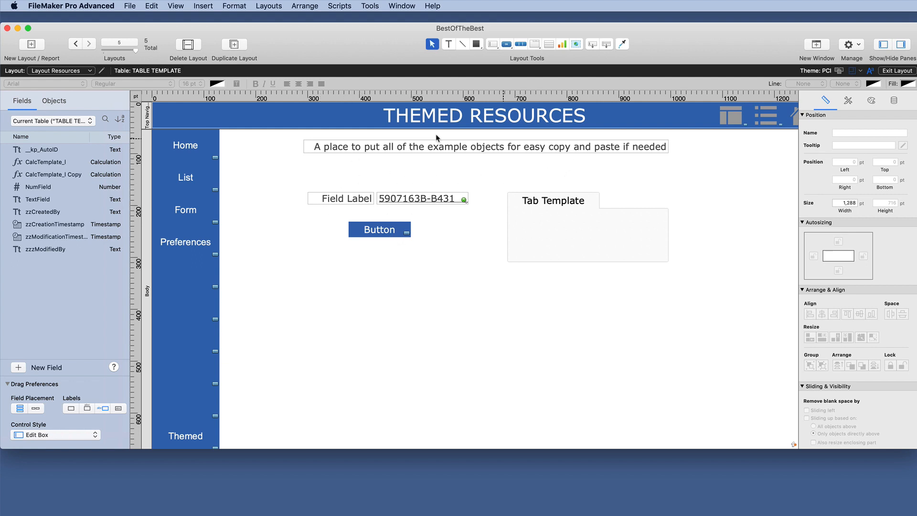
# Step: Examine the theme and style settings of the Layout Resources layout
pyautogui.scroll(-1, 559, 177)
pyautogui.click(871, 101)
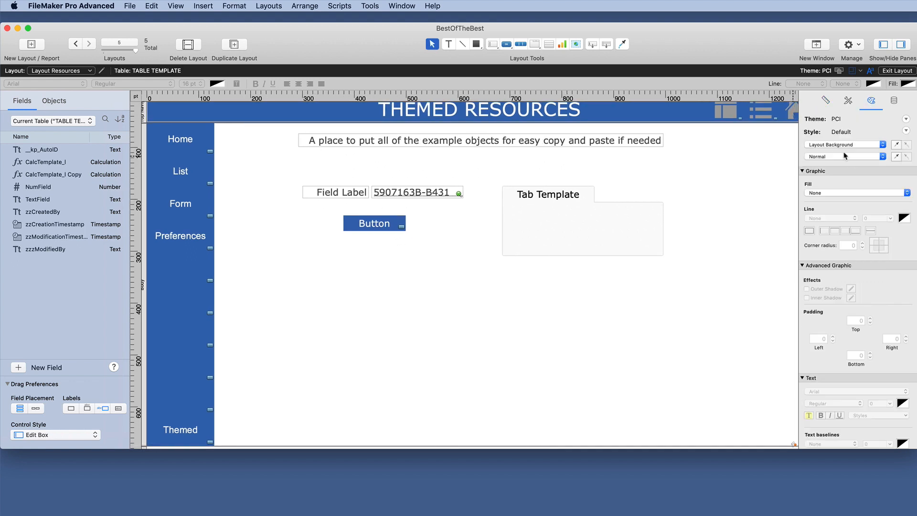
pyautogui.scroll(1, 562, 177)
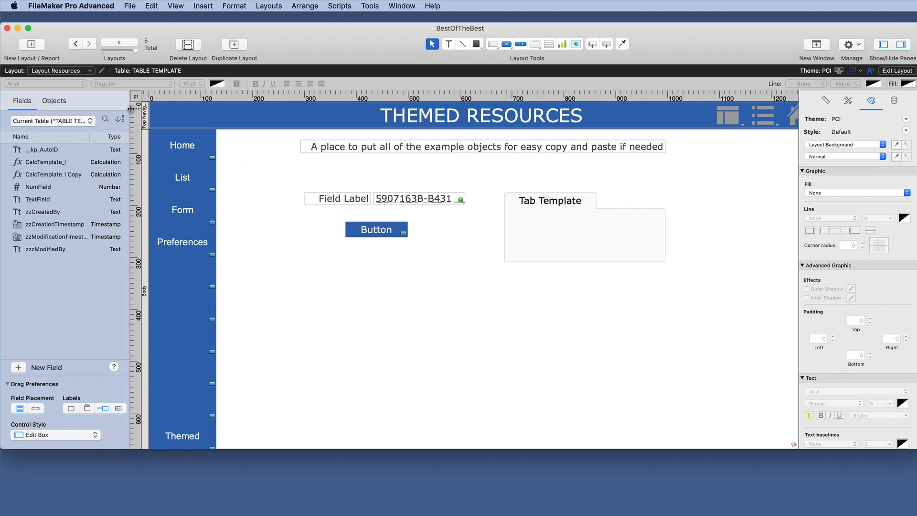
# Step: Switch to the FORM TEMPLATE layout in the ADMIN folder and widen the window to fit the whole layout
pyautogui.click(79, 75)
pyautogui.moveTo(75, 102)
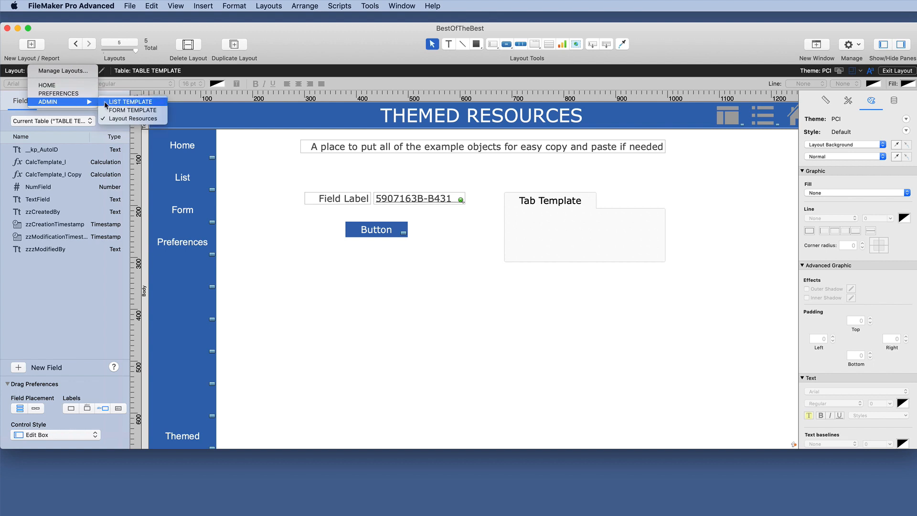
pyautogui.click(129, 110)
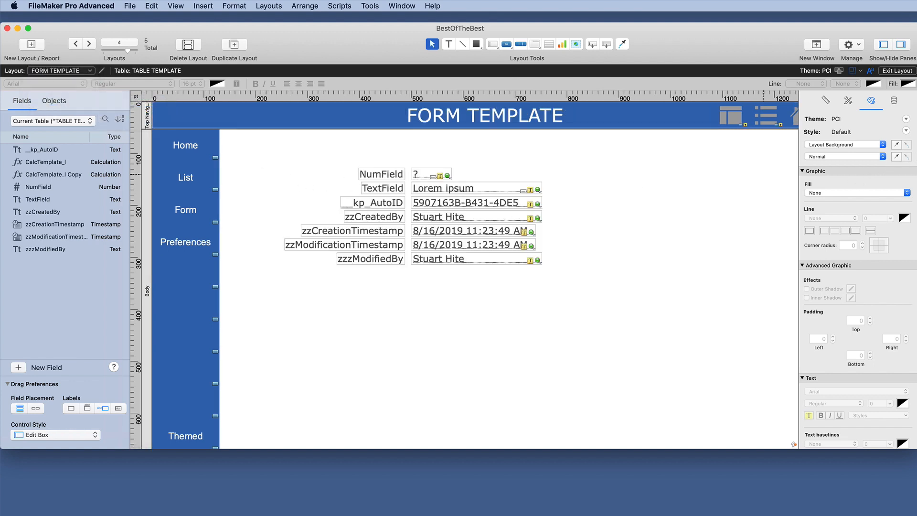
pyautogui.moveTo(916, 167); pyautogui.dragTo(916, 168)
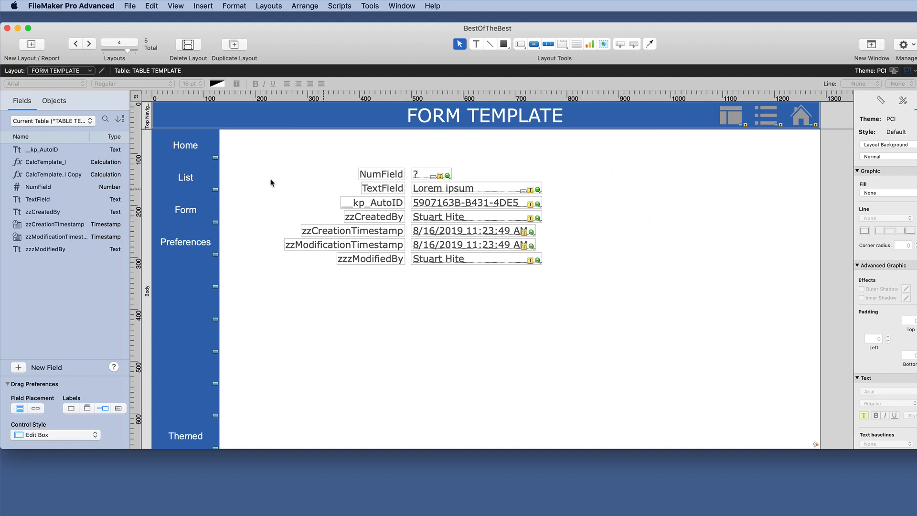
# Step: Look over the available layouts and the style settings of the form layout's Top Navigation part
pyautogui.click(82, 72)
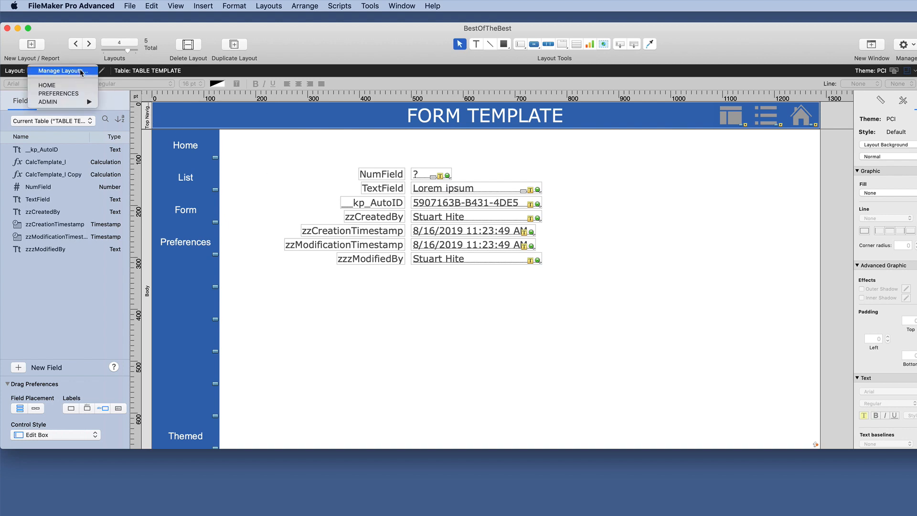
pyautogui.moveTo(75, 101)
pyautogui.click(235, 151)
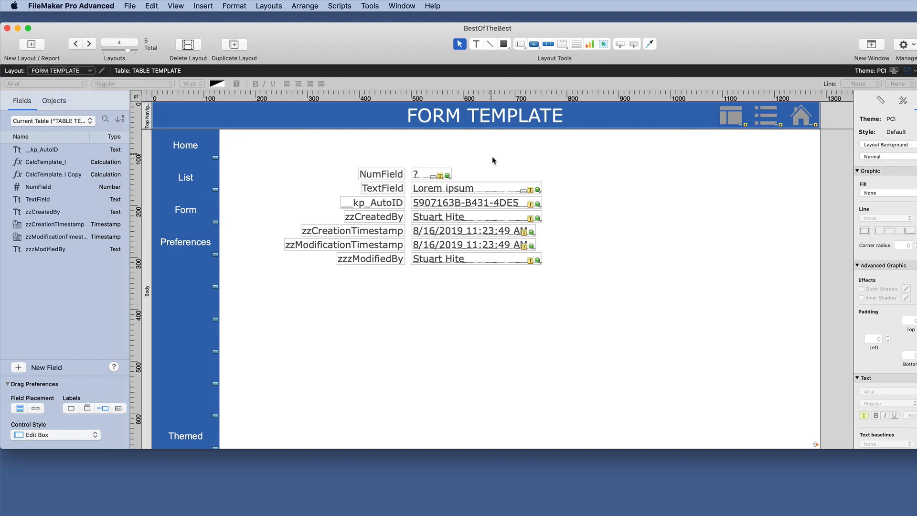
pyautogui.click(148, 118)
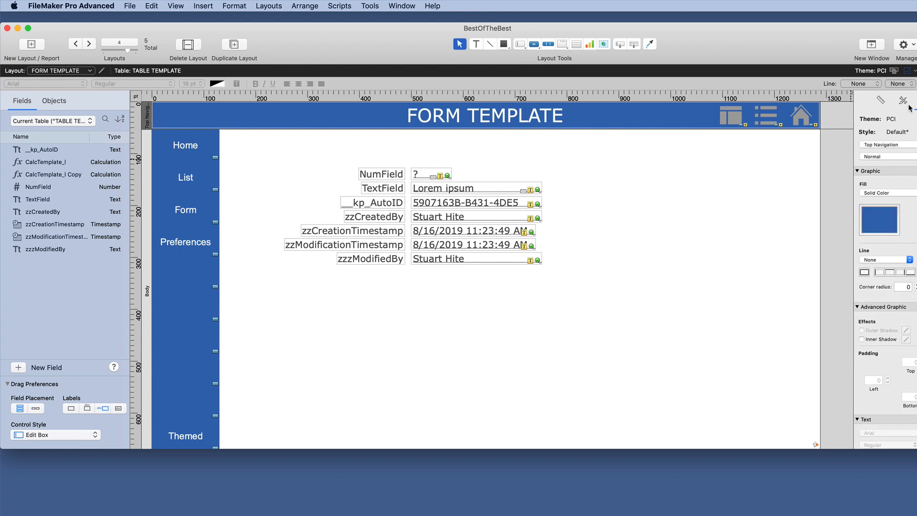
pyautogui.click(748, 149)
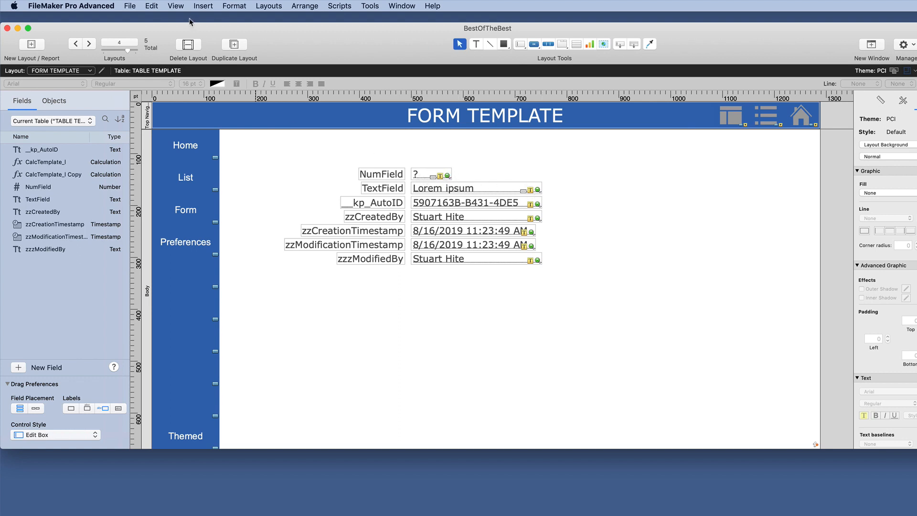
# Step: View which object indicators, such as Placeholder Text, Script Triggers, Quick Find and Tooltips, are shown in Layout mode
pyautogui.click(176, 6)
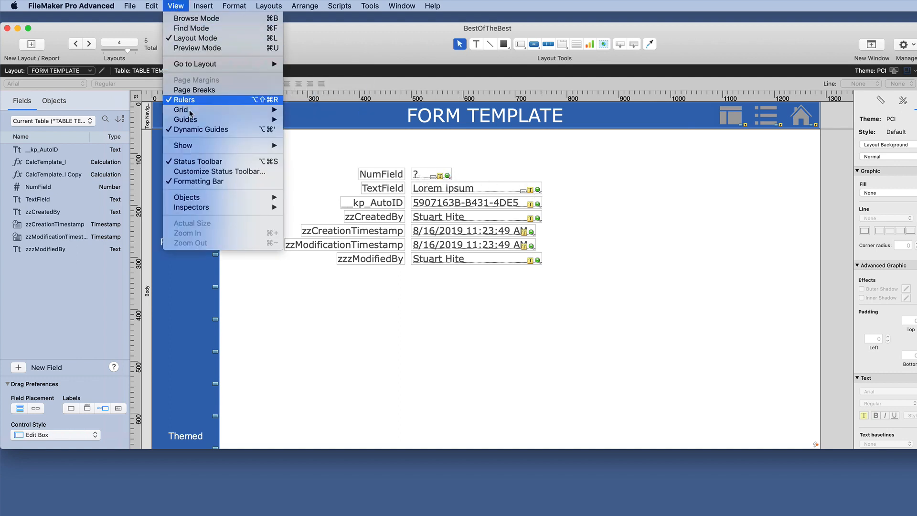
pyautogui.moveTo(203, 147)
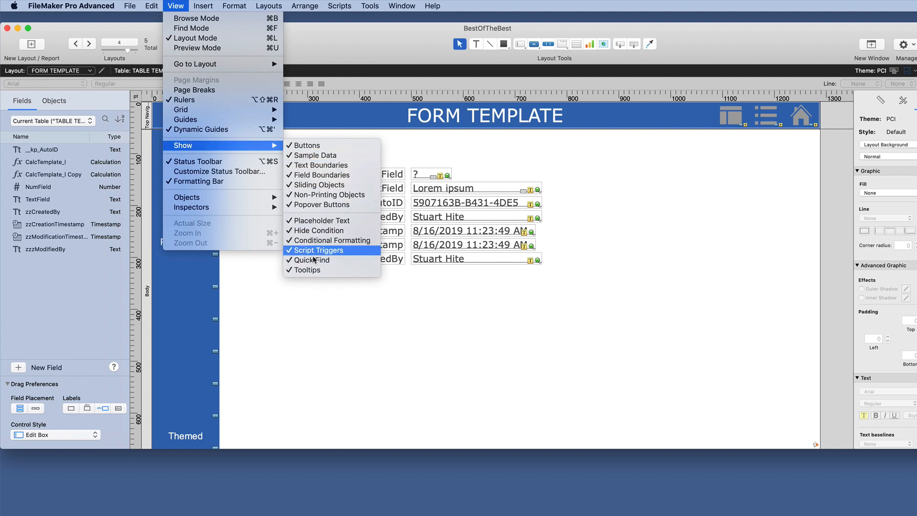
pyautogui.click(620, 182)
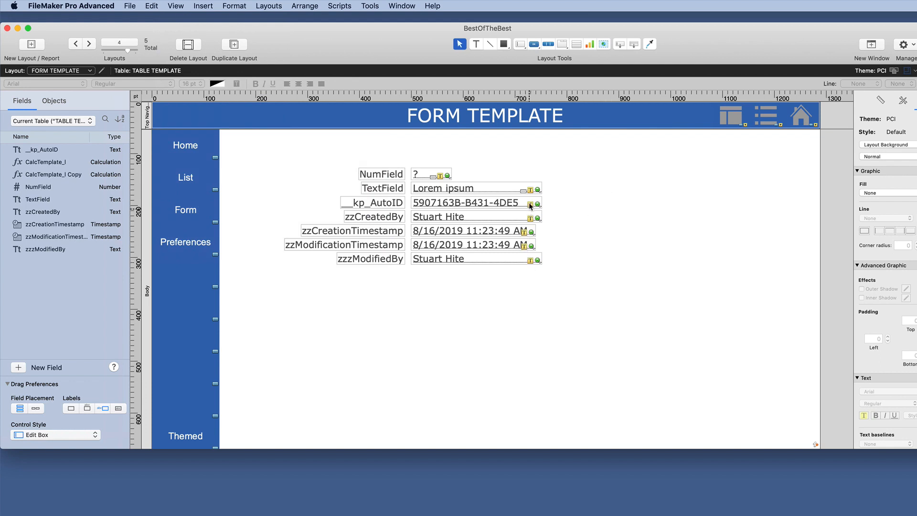
# Step: Inspect the name, tooltip and position settings of the TextField, nearby field labels and the side navigation bar
pyautogui.click(510, 192)
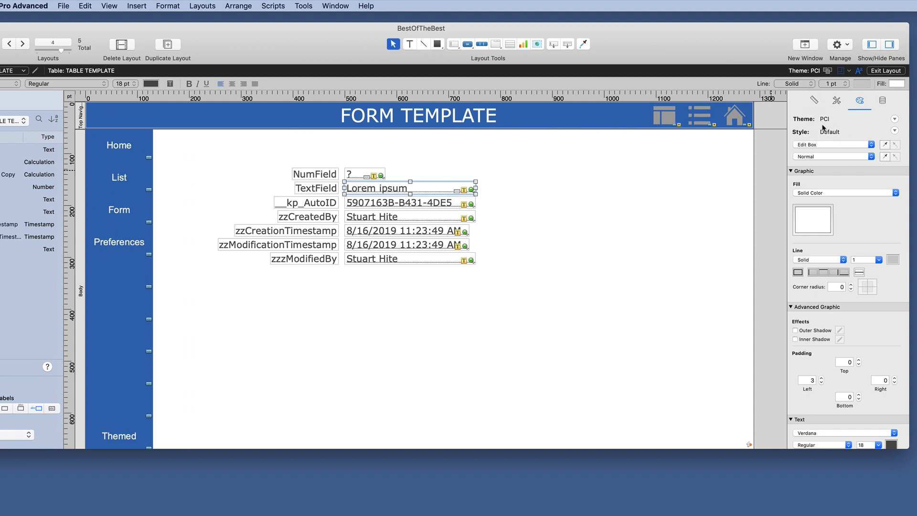
pyautogui.click(814, 100)
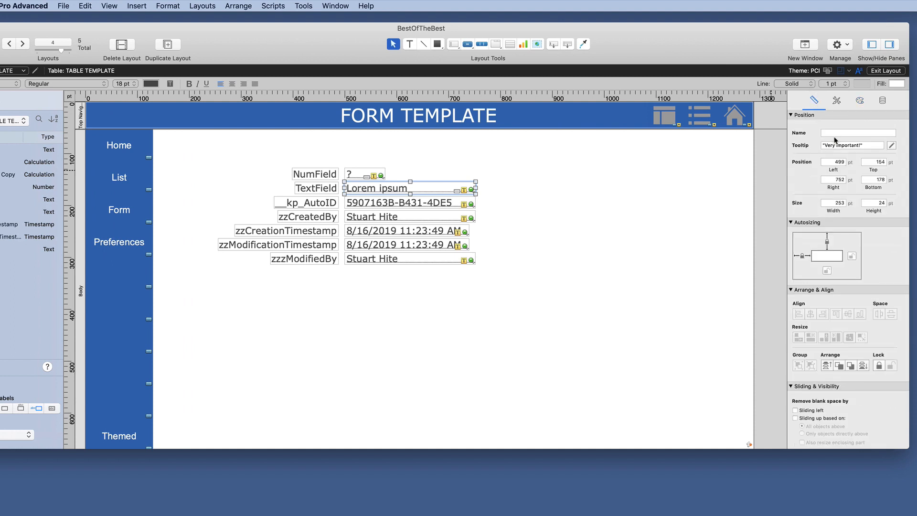
pyautogui.click(837, 134)
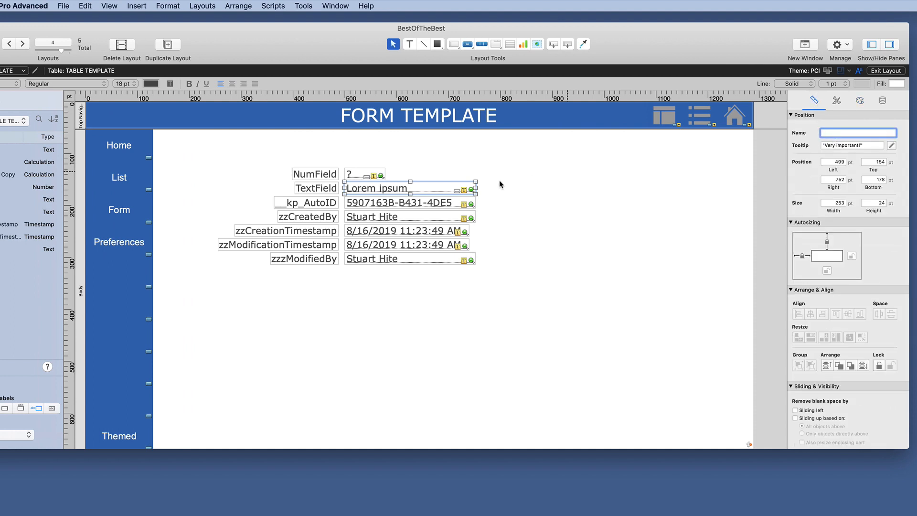
pyautogui.click(325, 189)
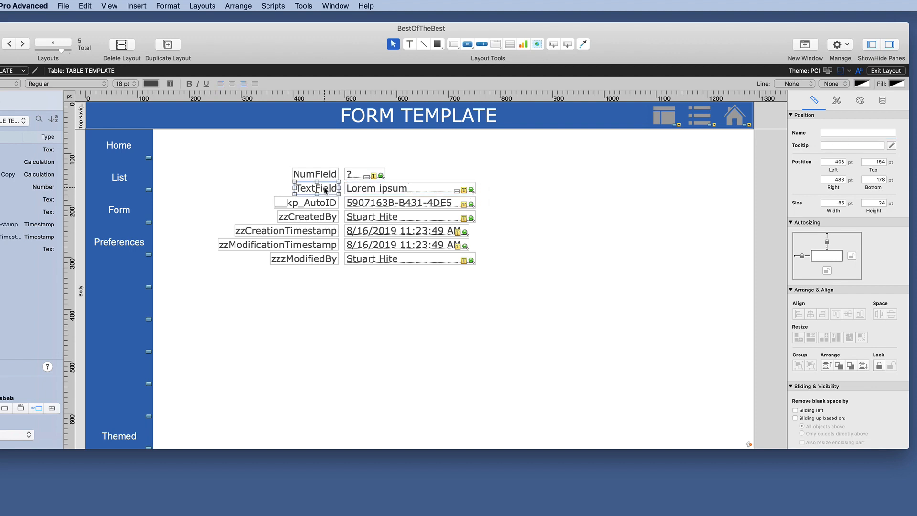
pyautogui.click(330, 175)
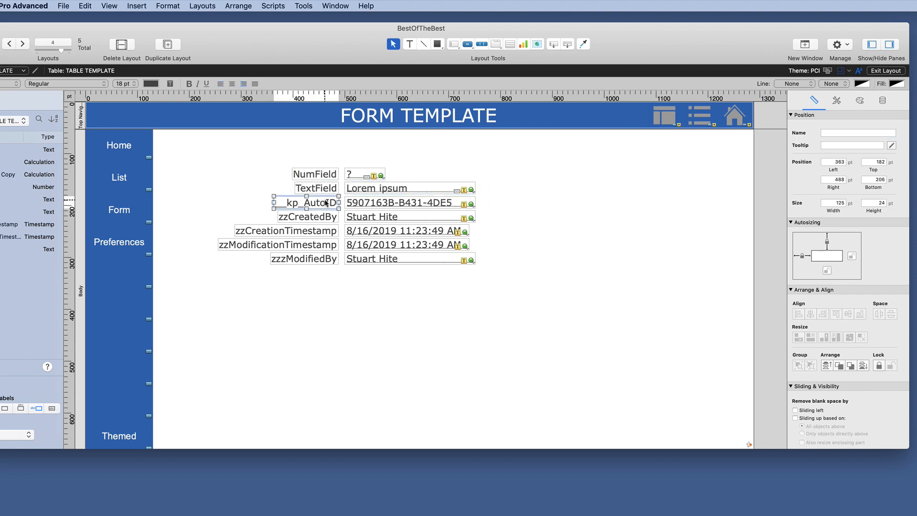
pyautogui.click(110, 157)
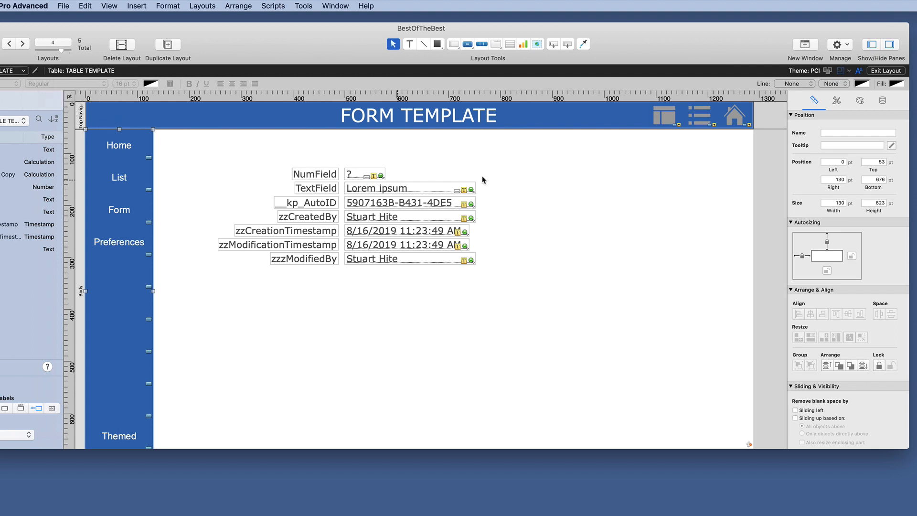
# Step: Inspect the NumField's tooltip and compare the placeholder text settings of NumField and TextField
pyautogui.click(376, 178)
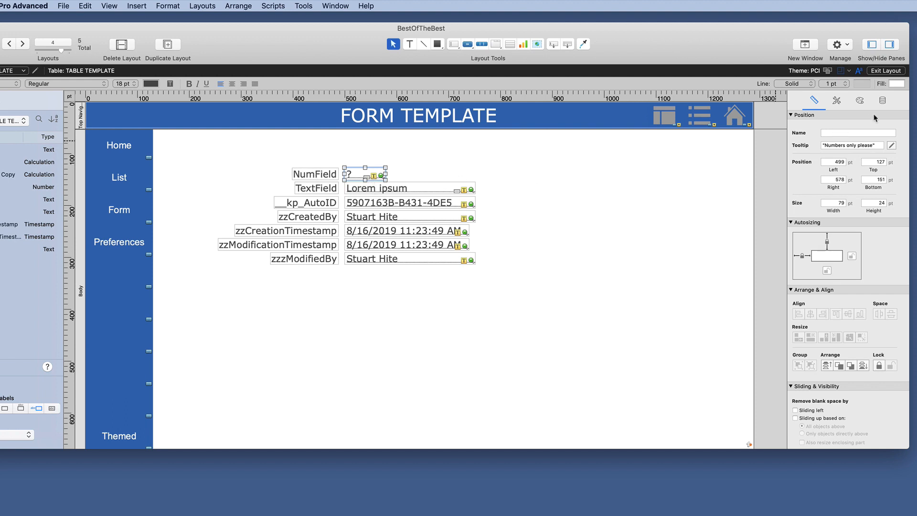
pyautogui.click(884, 101)
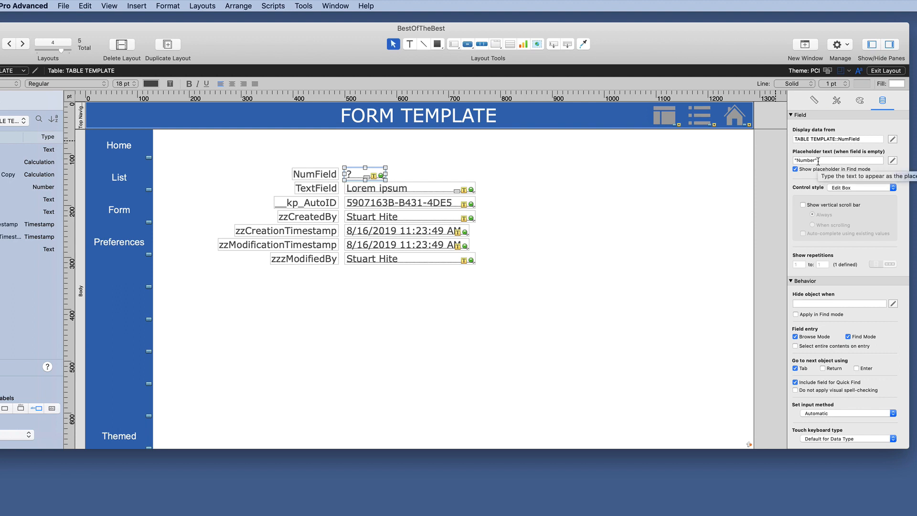
pyautogui.click(393, 191)
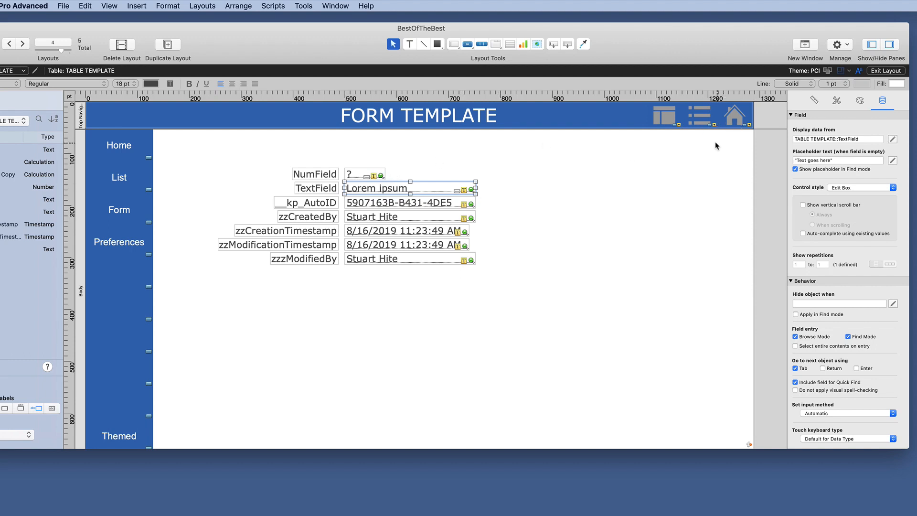
# Step: Exit Layout mode without saving the layout changes and view the tooltips of NumField and TextField on the form
pyautogui.click(887, 71)
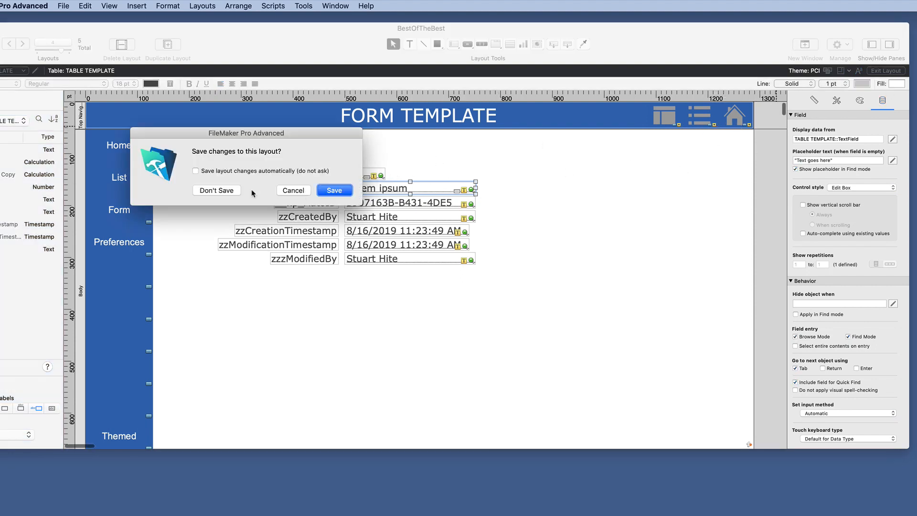
pyautogui.click(227, 192)
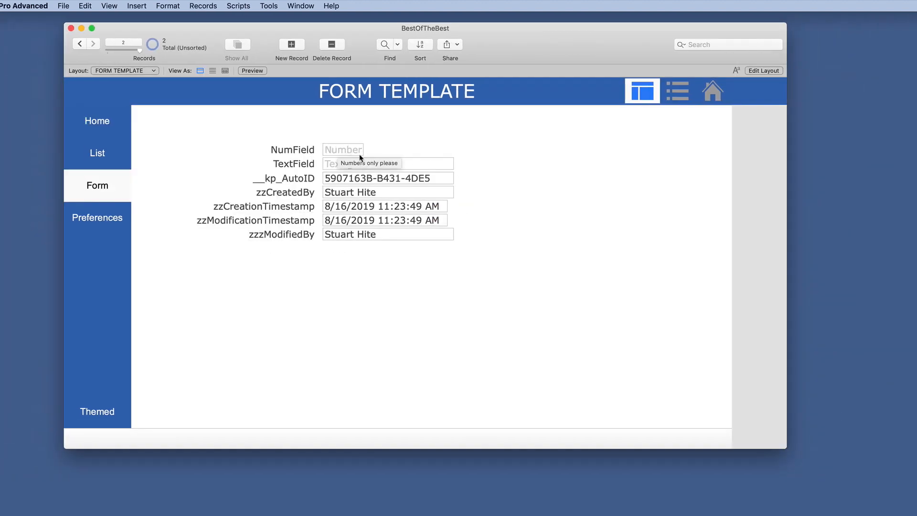
pyautogui.moveTo(346, 154)
pyautogui.moveTo(349, 164)
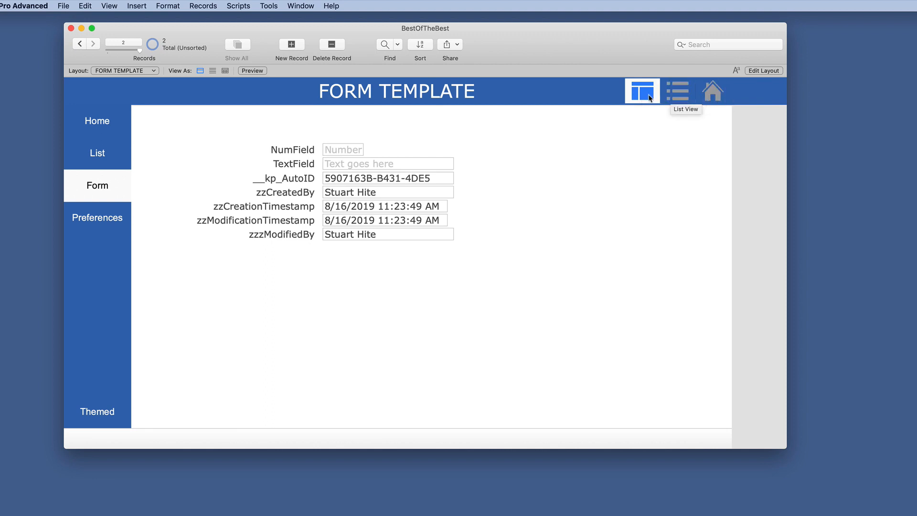
# Step: Visit the HOME and PREFERENCES layouts through the navigation and return to the FORM TEMPLATE layout
pyautogui.click(712, 92)
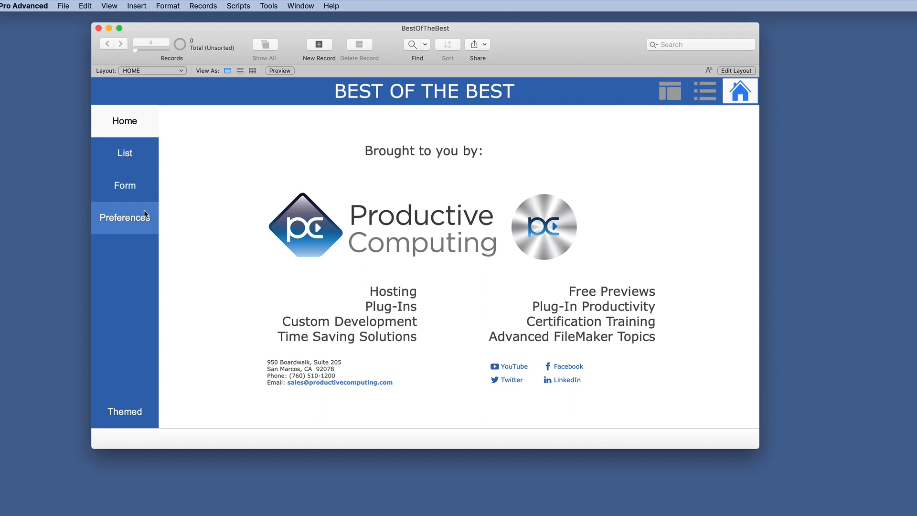
pyautogui.click(125, 220)
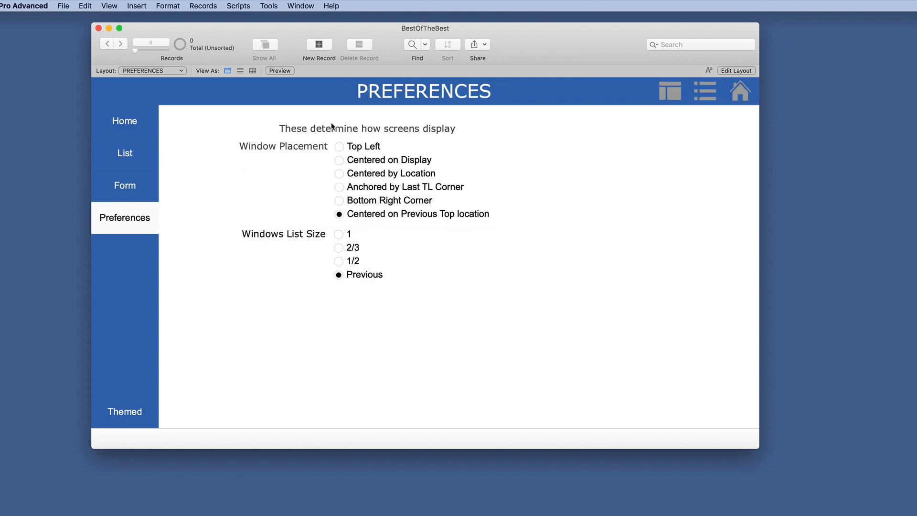
pyautogui.click(129, 131)
pyautogui.click(144, 186)
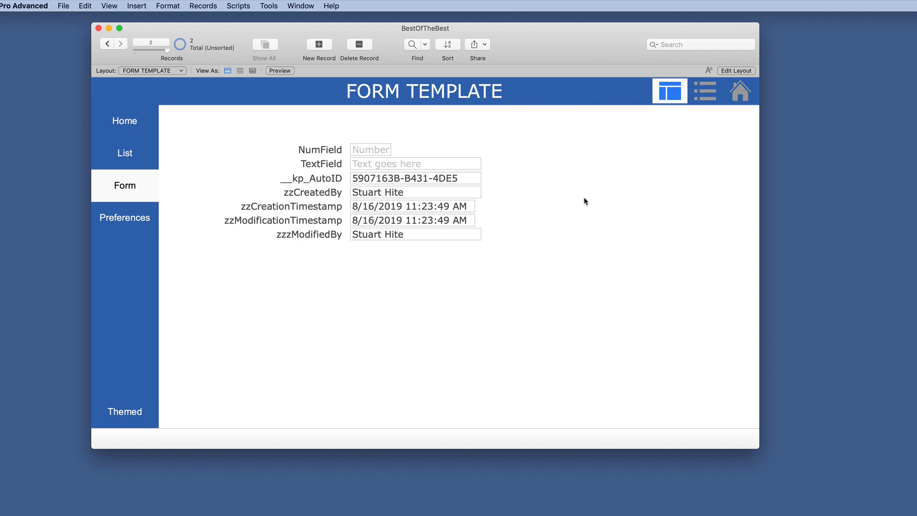
# Step: Review the layouts in the ADMIN folder and their layout menu visibility in Manage Layouts, and close it
pyautogui.click(63, 6)
pyautogui.moveTo(87, 92)
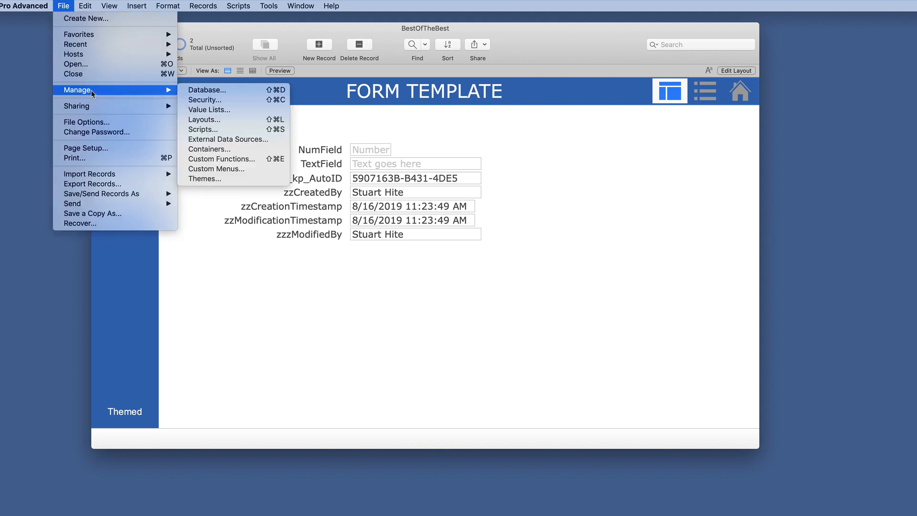
pyautogui.click(233, 122)
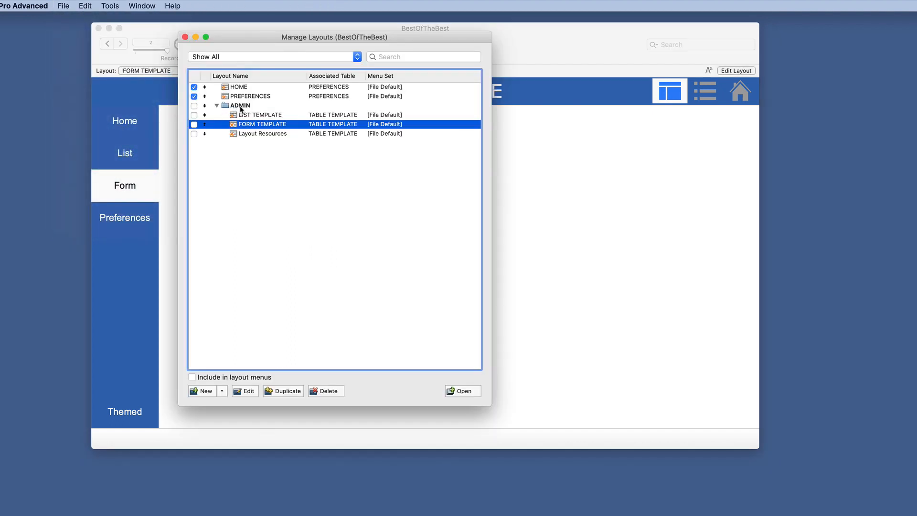
pyautogui.click(216, 106)
pyautogui.click(217, 106)
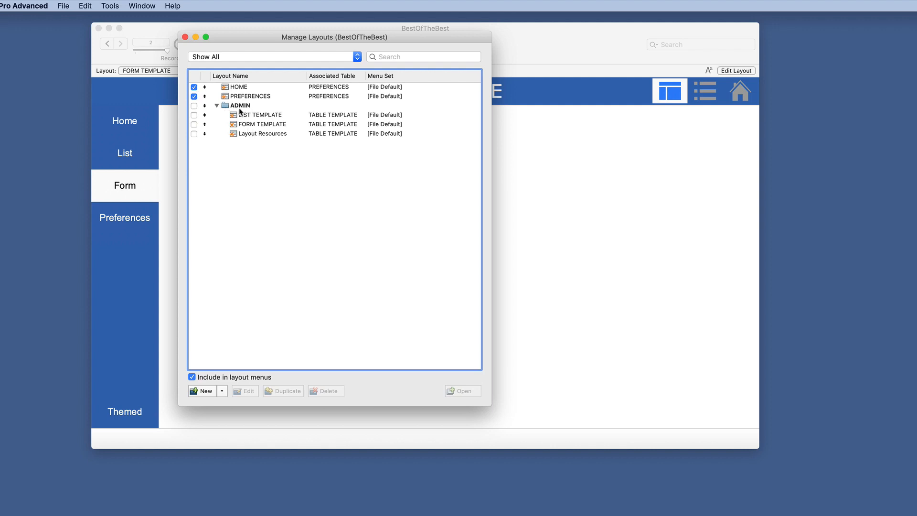
pyautogui.click(275, 126)
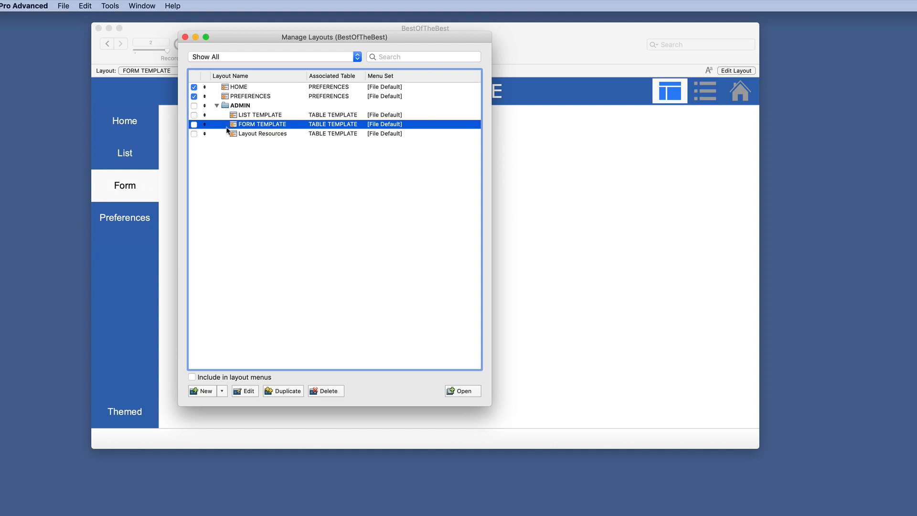
pyautogui.click(185, 37)
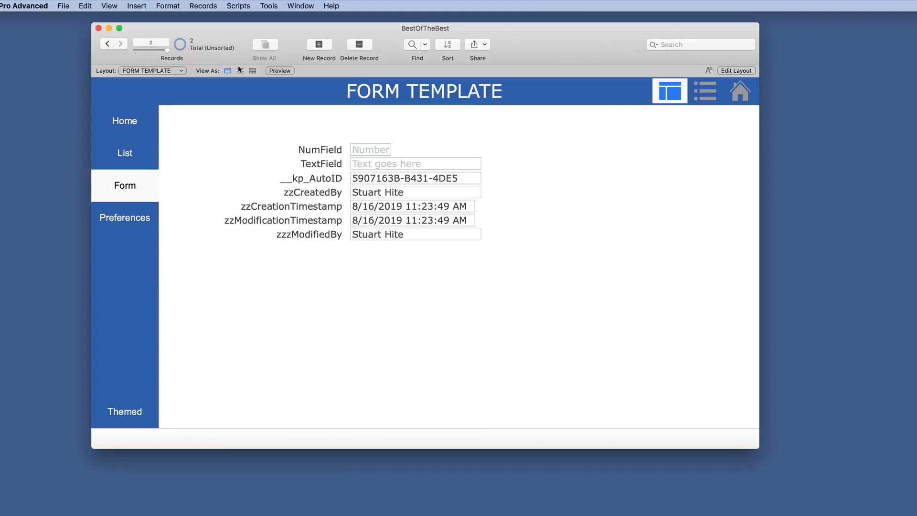
# Step: Return to Layout mode and review the OnLayoutEnter and OnLayoutExit script triggers in the FORM TEMPLATE's Layout Setup
pyautogui.click(736, 70)
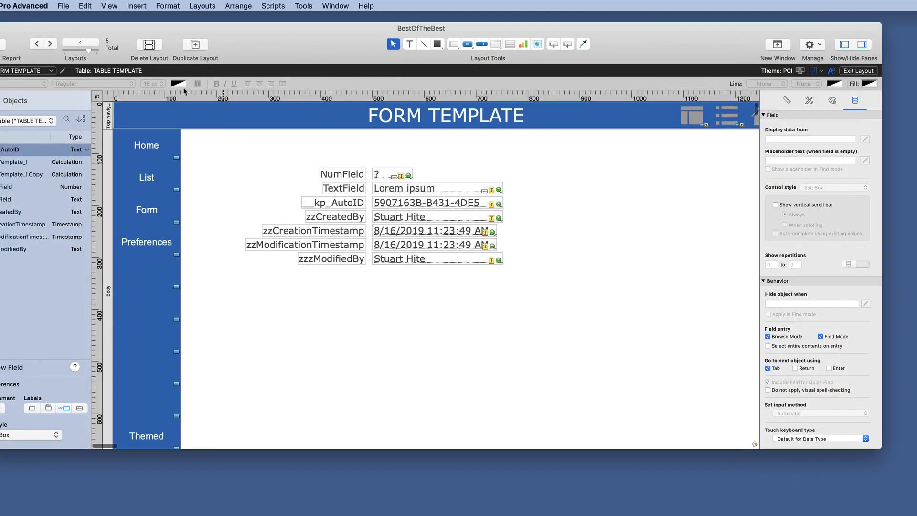
pyautogui.click(63, 70)
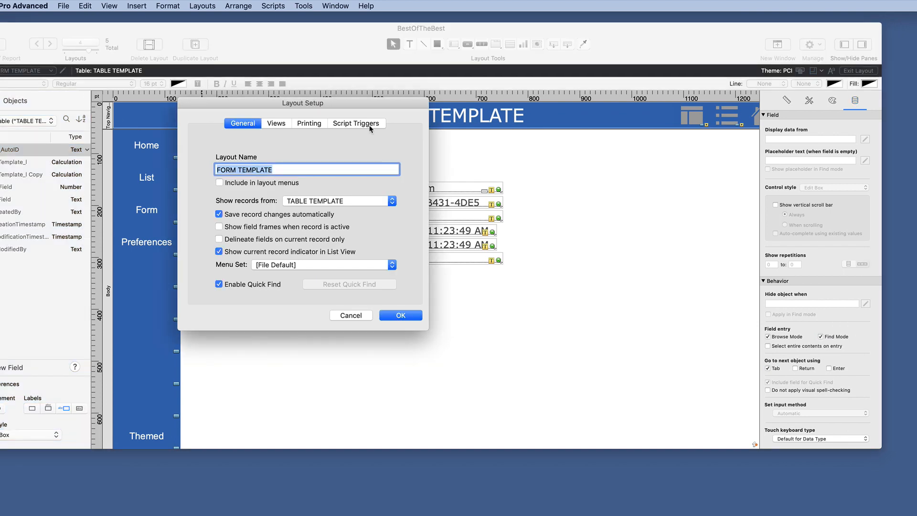
pyautogui.click(370, 125)
pyautogui.scroll(-2, 323, 182)
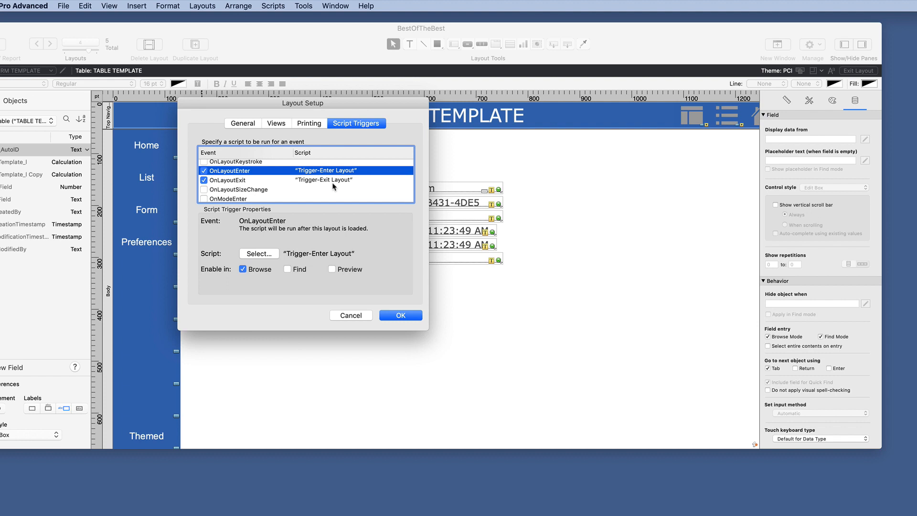
pyautogui.click(357, 317)
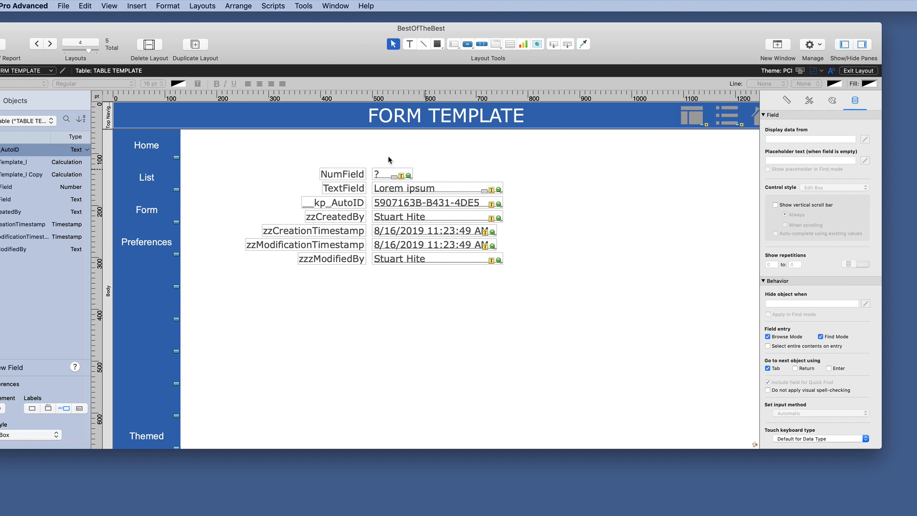
pyautogui.scroll(-1, 716, 144)
pyautogui.scroll(1, 627, 199)
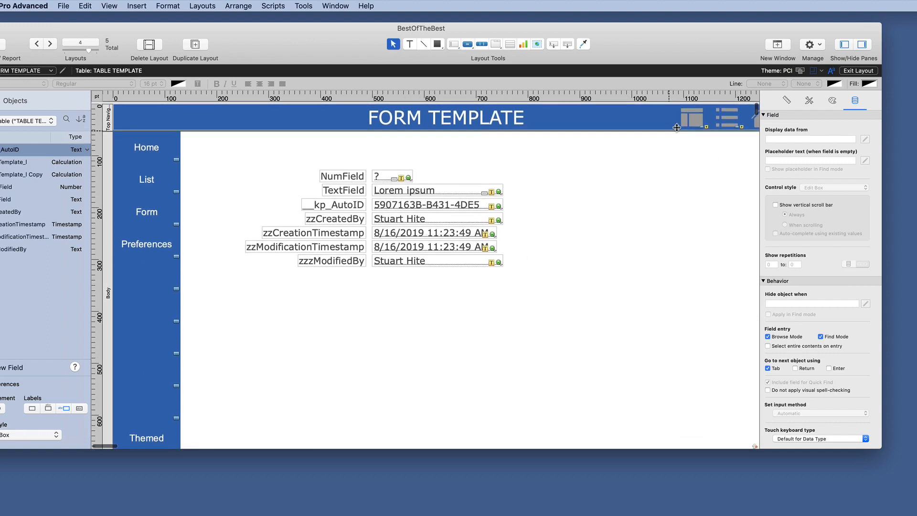